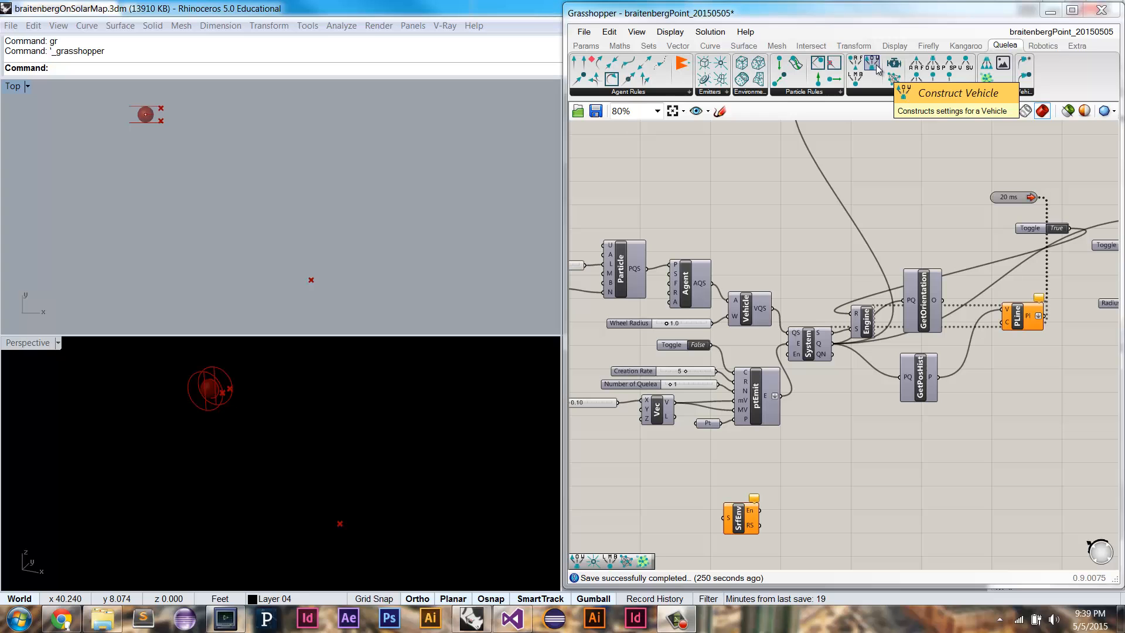
- Examine the vehicle 2a and 2b wiring diagram in Chrome, and return to the Grasshopper definition with the Vehicle component
left_click(750, 312)
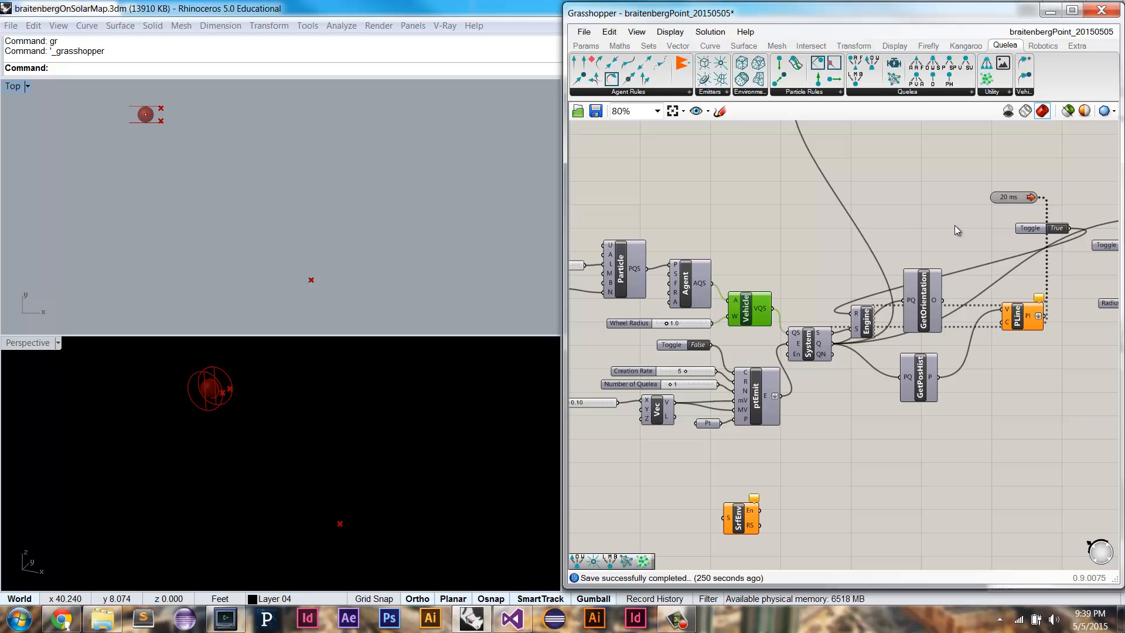
mouse_move(899, 229)
right_mouse_down()
mouse_move(795, 254)
mouse_move(858, 245)
mouse_move(878, 222)
right_mouse_up()
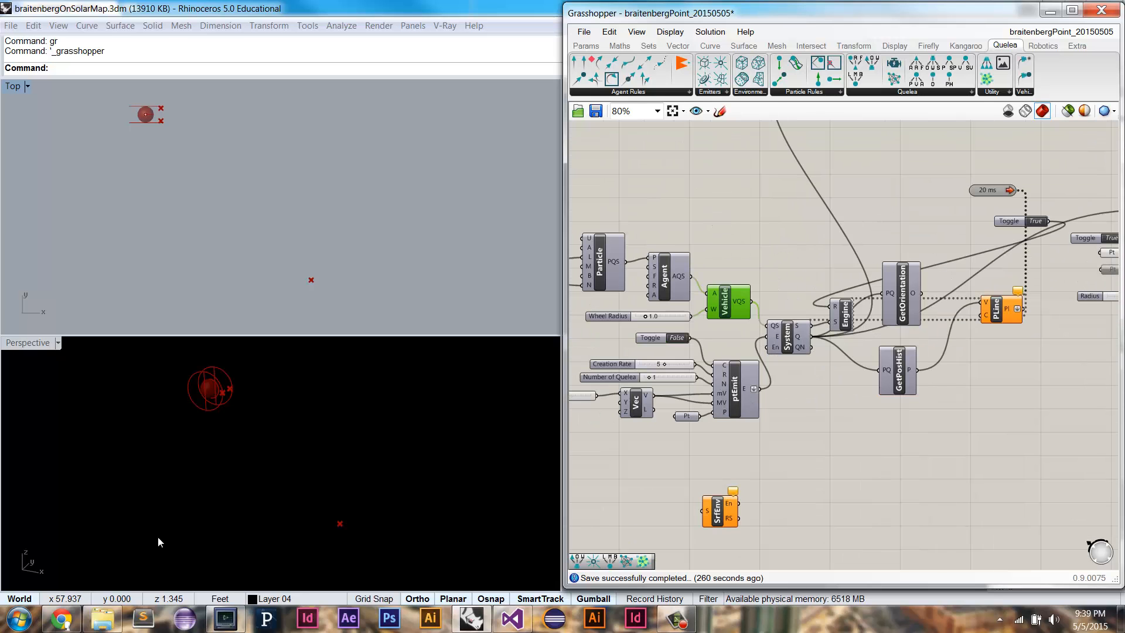
left_click(70, 623)
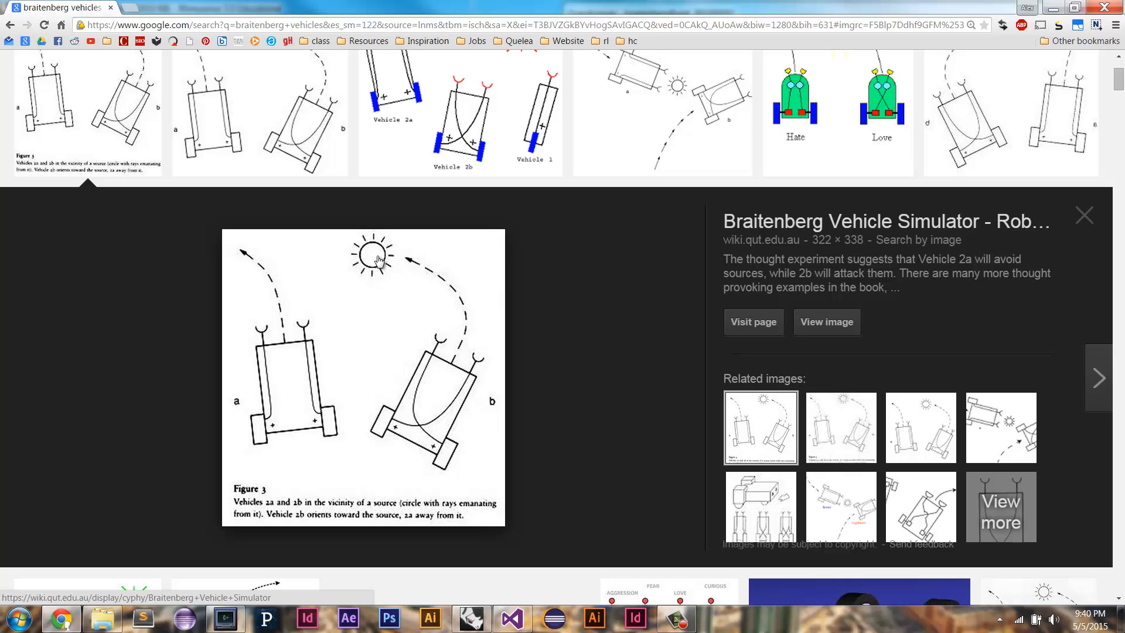
left_click(477, 619)
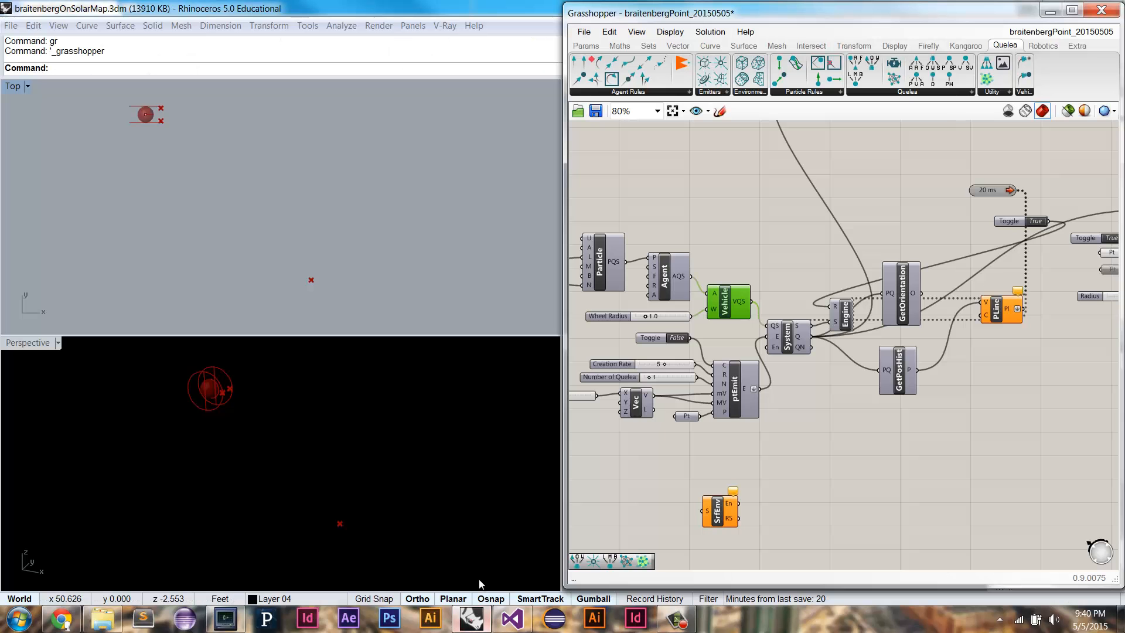
- Examine the SensePt component's point inputs, the engine's reset toggle and the description of the Crossed input
right_click_drag(877, 297, 606, 351)
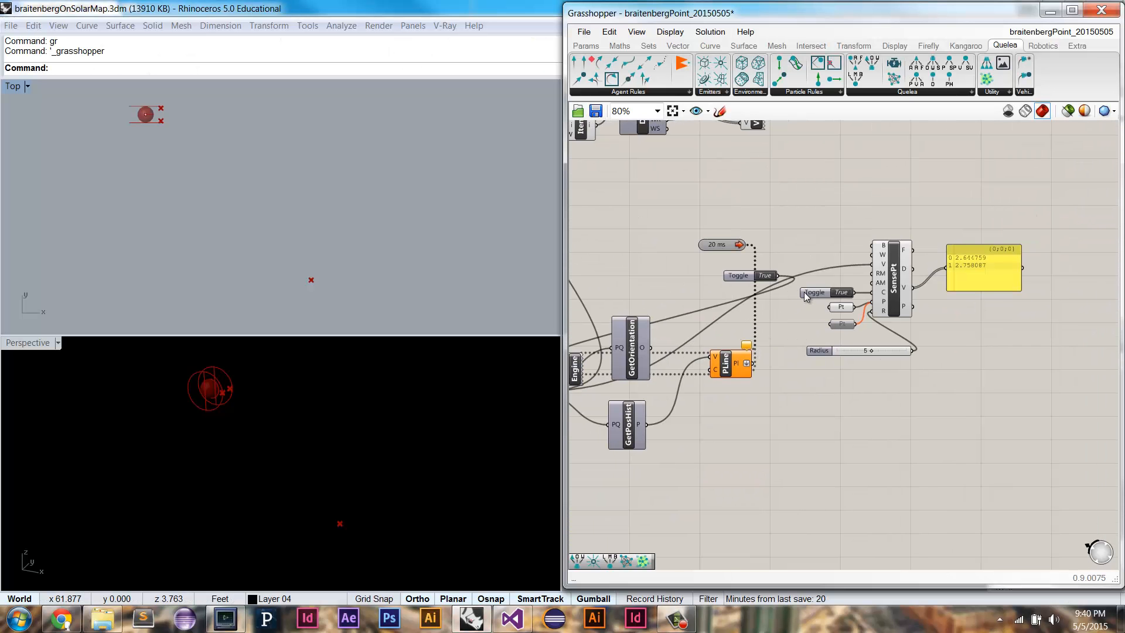
right_click_drag(840, 302, 801, 328)
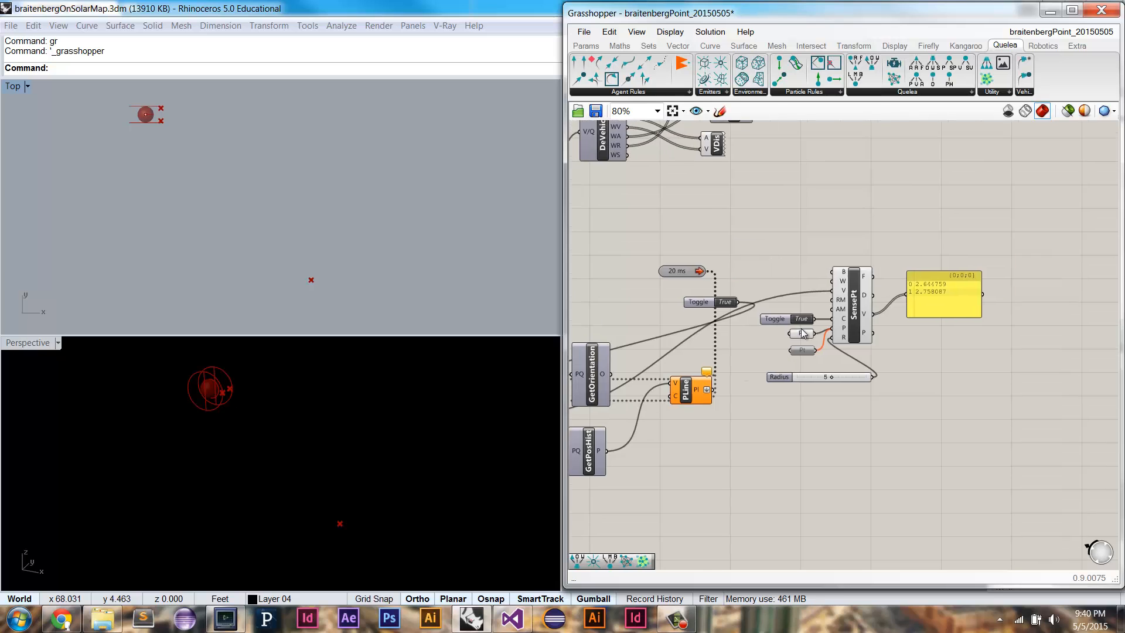
scroll(801, 328, "up", 1)
left_click(797, 335)
left_click(833, 428)
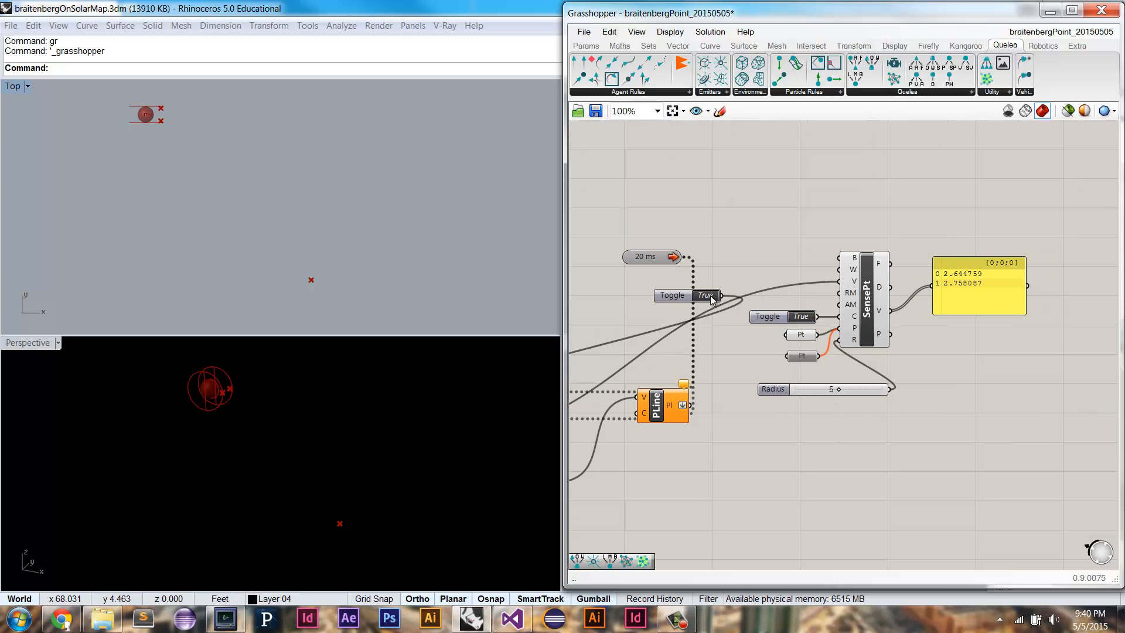
left_click(855, 319)
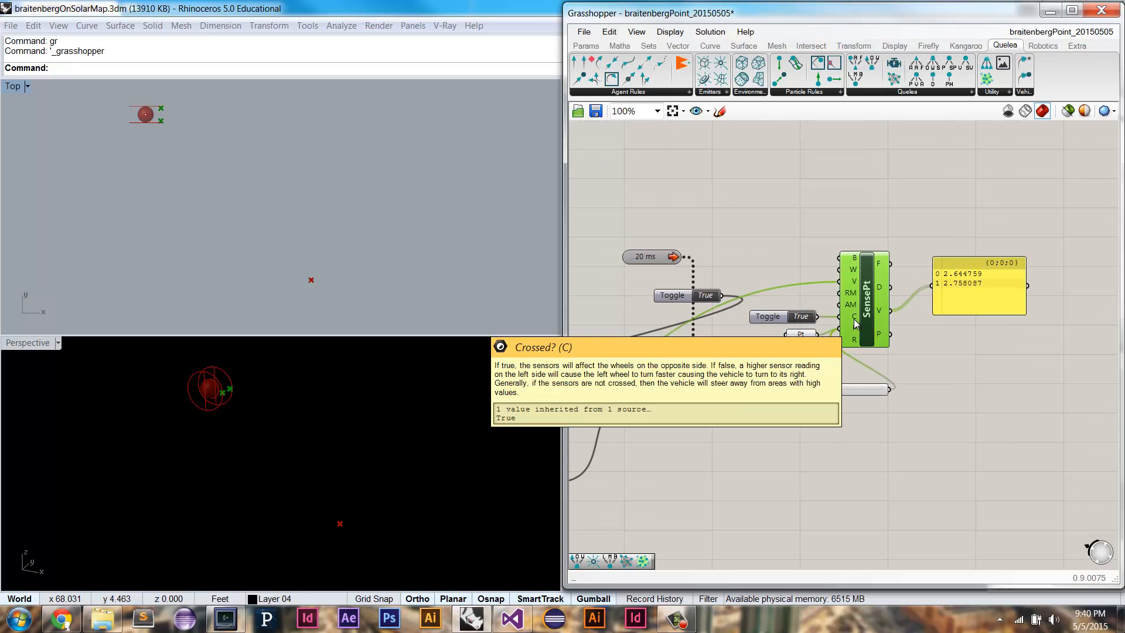
left_click(811, 301)
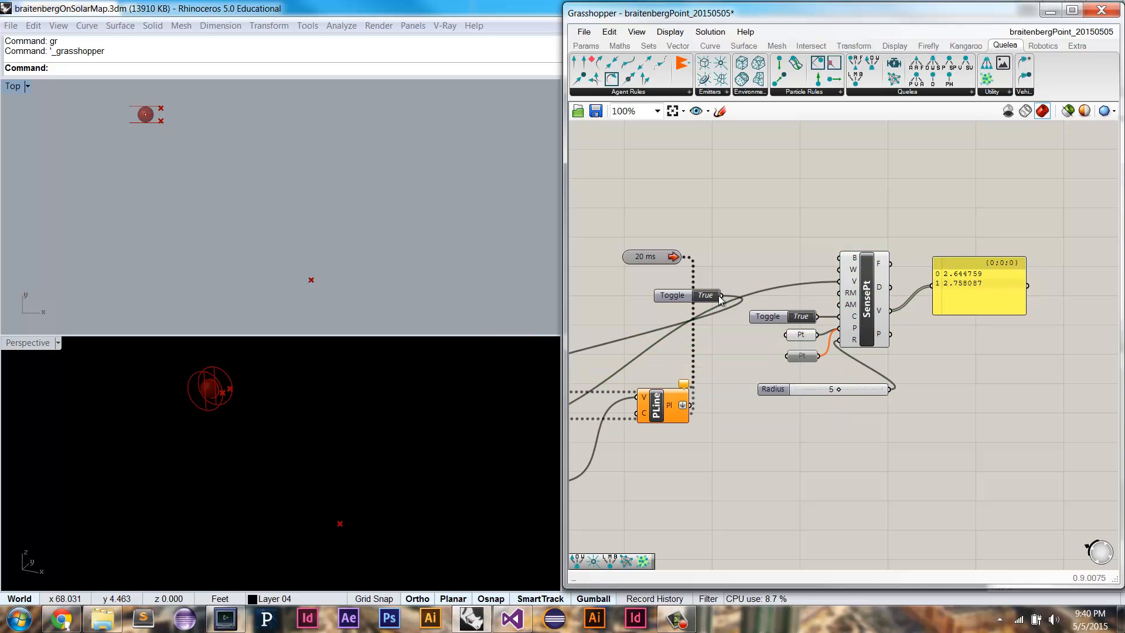
- Start the vehicle simulation by setting the Engine's reset toggle to False, and uncross the sensors by setting SensePt's Crossed toggle to False
double_click(714, 296)
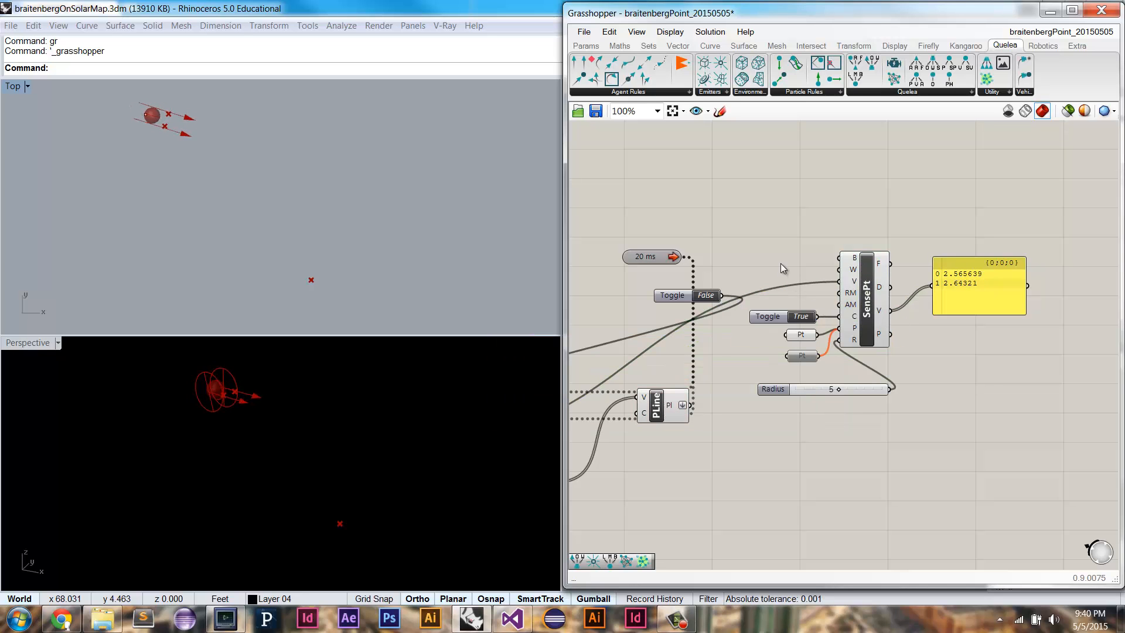
right_click_drag(800, 332, 876, 405)
right_click_drag(764, 180, 794, 268)
right_click(795, 269)
left_click(821, 290)
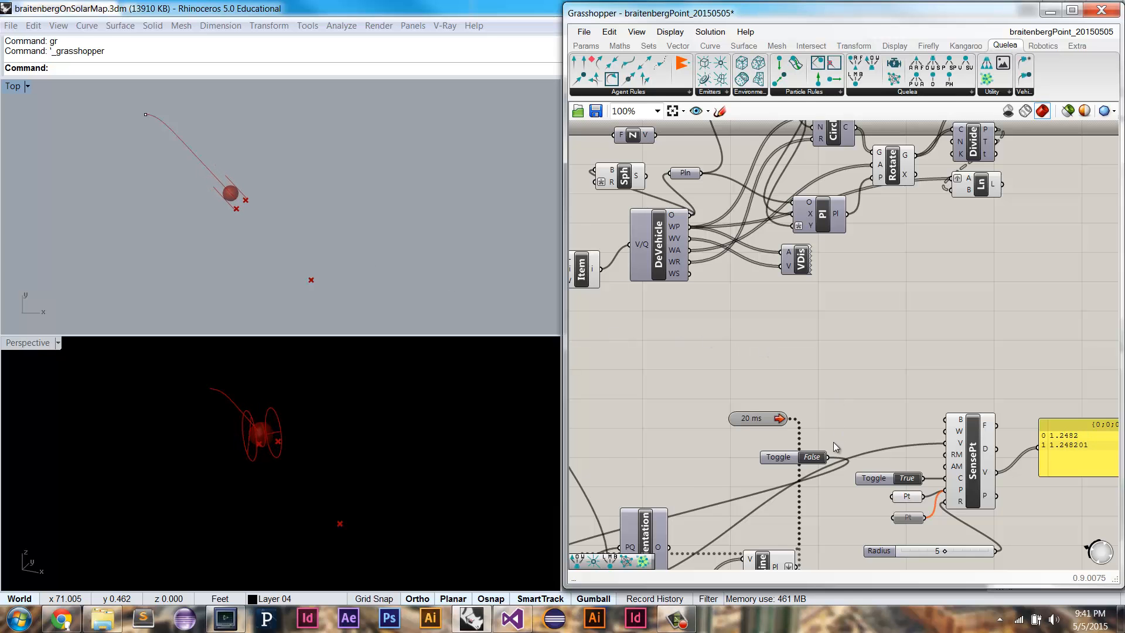
right_click_drag(858, 459, 849, 403)
double_click(892, 422)
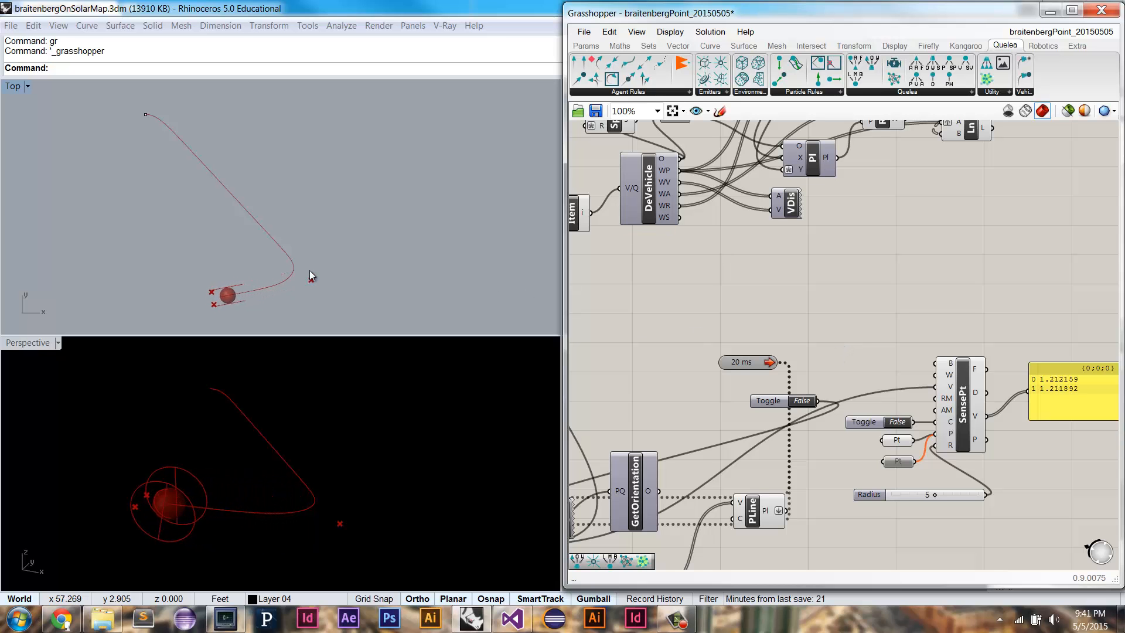
- Move the sensed point 10 ft in the positive Y direction in the Top view
left_click_drag(271, 258, 339, 309)
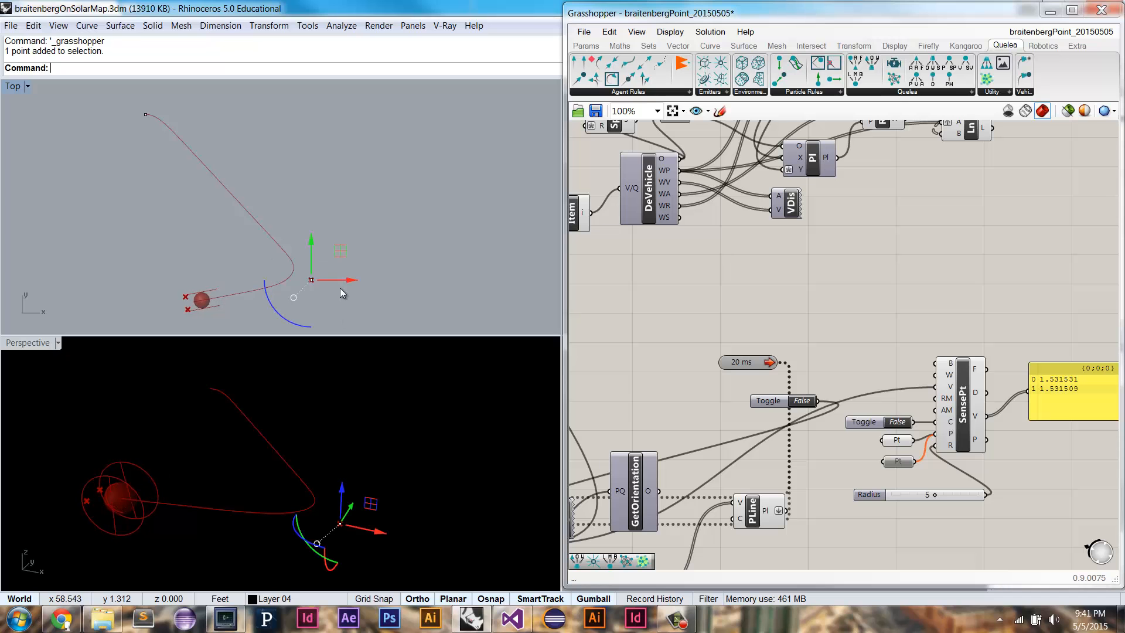
type("m")
key("Return")
left_click(377, 245)
type("10")
key("Return")
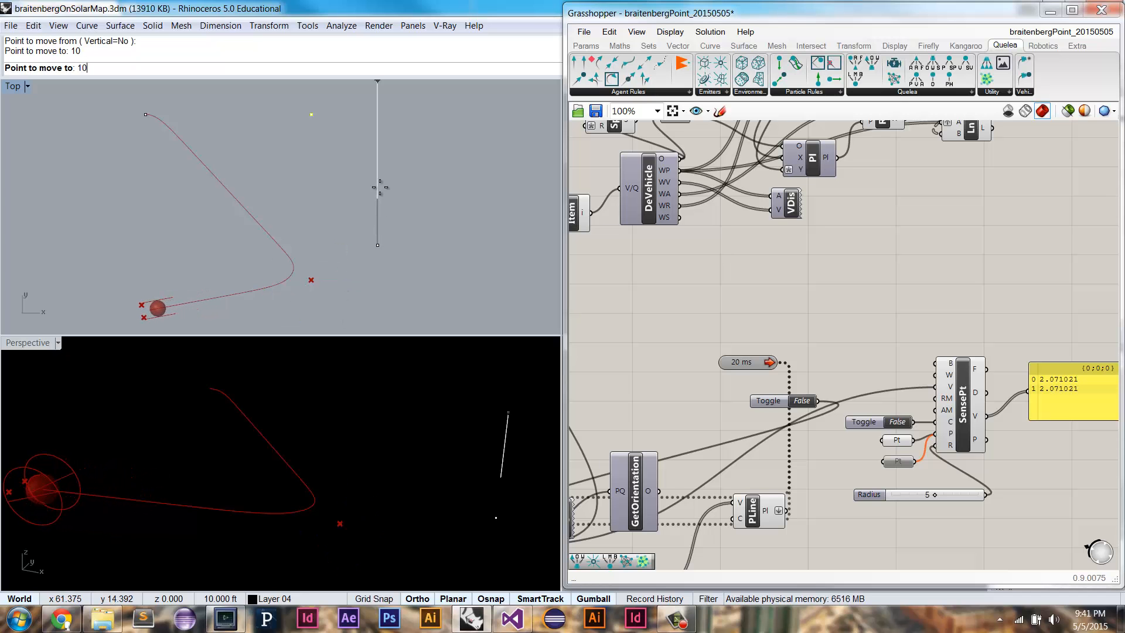
left_click(377, 176)
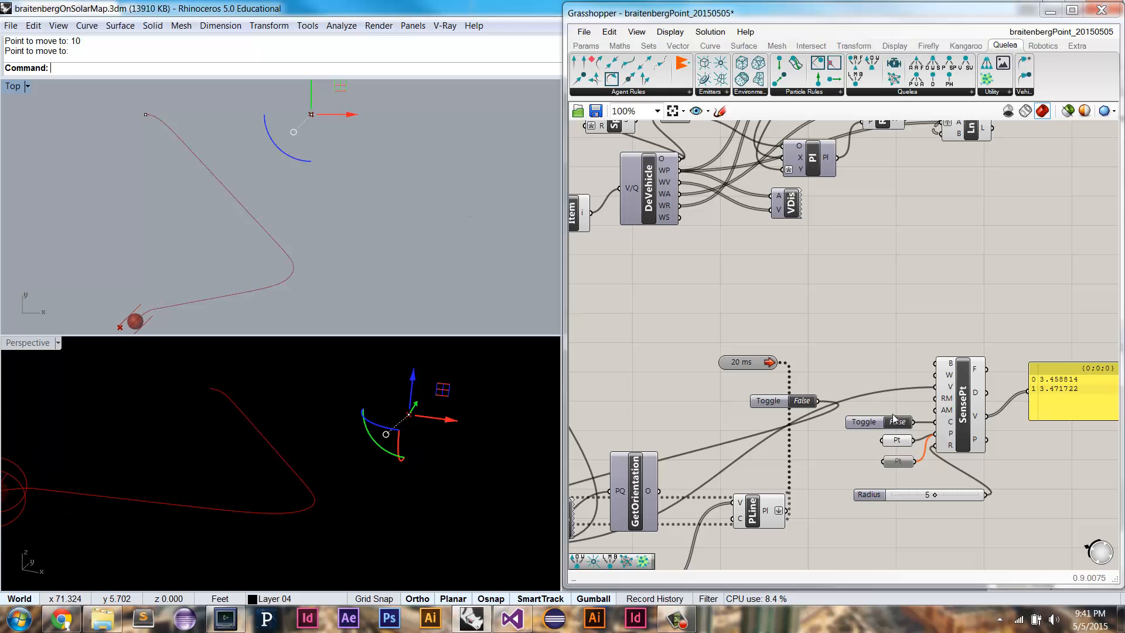
- Set SensePt's Crossed toggle to True and restart the simulation by switching the Engine's reset toggle to True and back to False
right_click_drag(817, 314, 830, 352)
right_click_drag(760, 223, 794, 180)
double_click(849, 394)
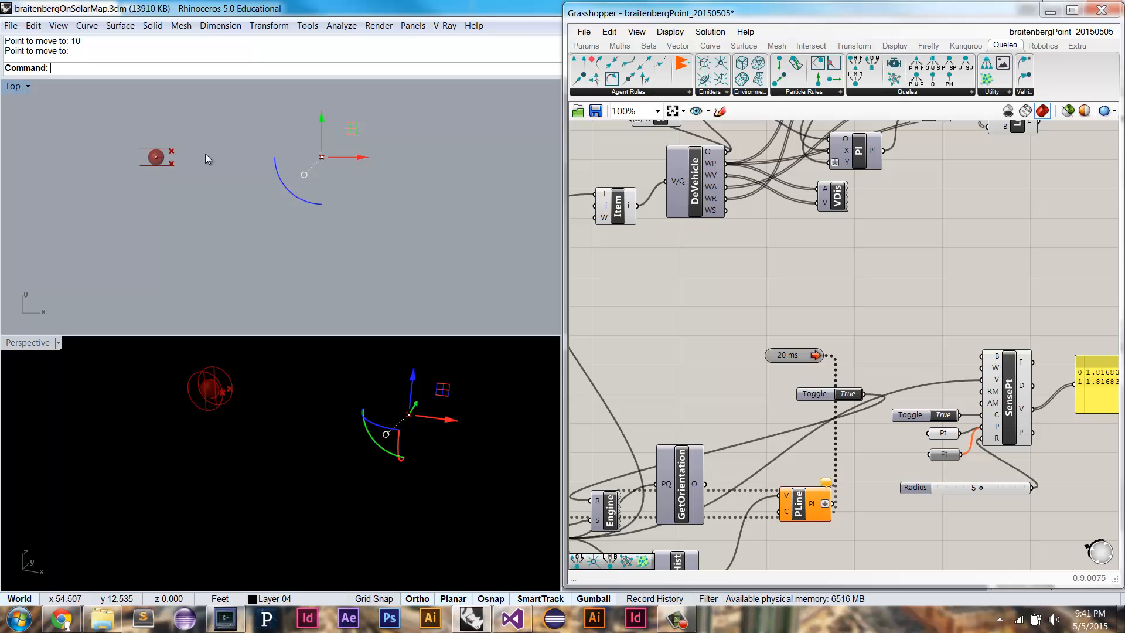
double_click(848, 393)
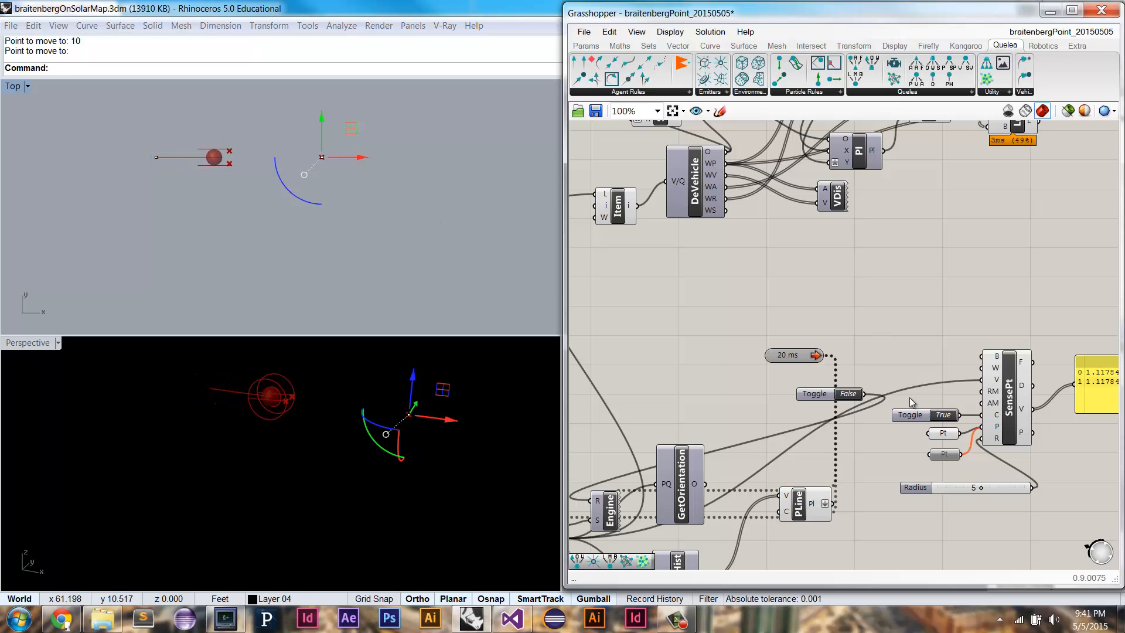
- Uncross the sensors as the vehicle passes the point, and cross them again with SensePt's Crossed toggle at True
right_click_drag(952, 416, 885, 396)
double_click(886, 395)
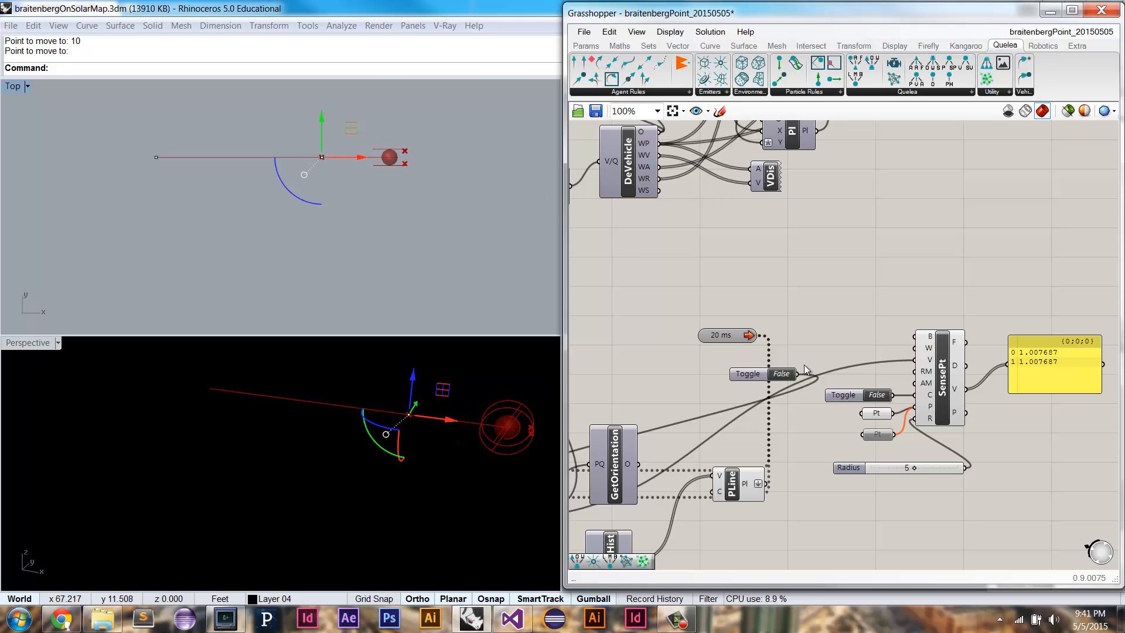
double_click(877, 395)
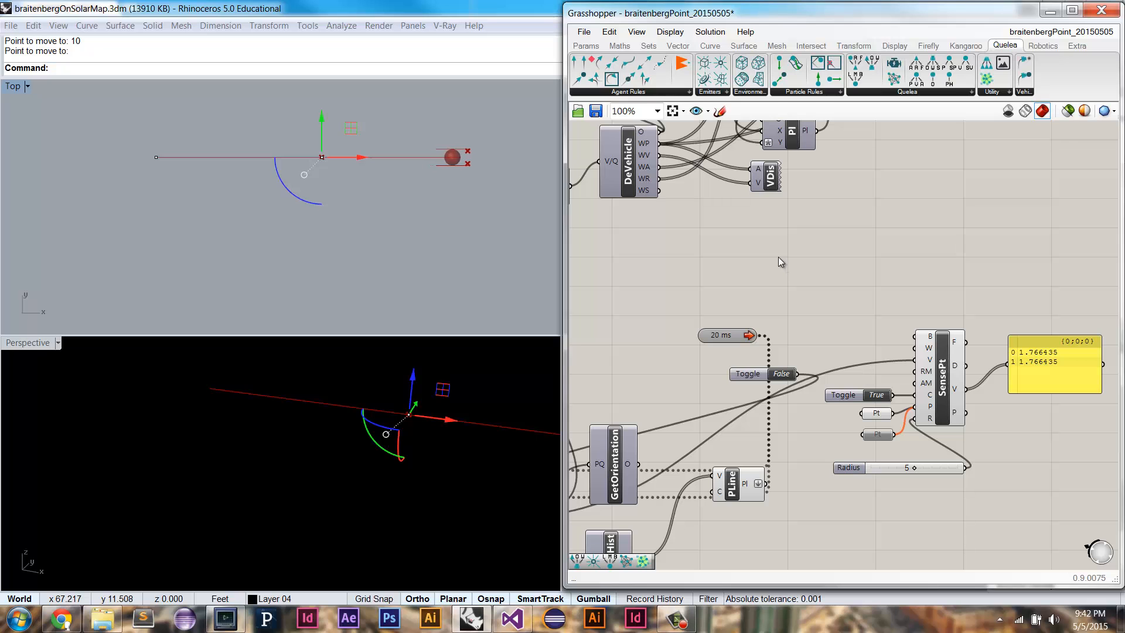
- Move the selected point 5 ft in the negative Y direction in the Top view while the simulation runs
left_click(325, 156)
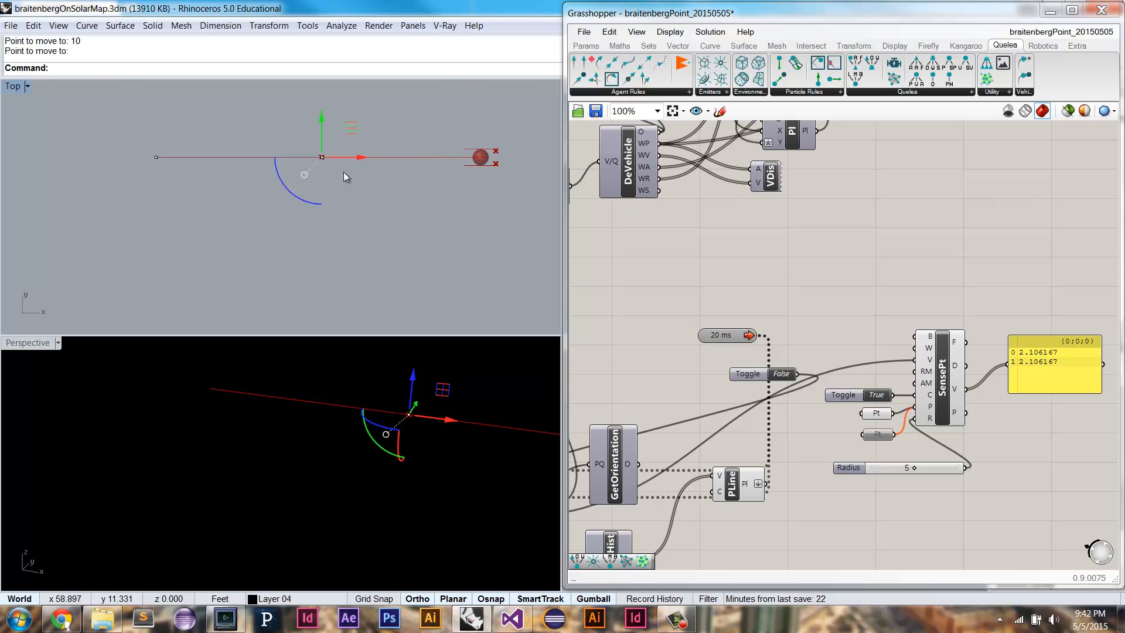
key("Return")
left_click(388, 181)
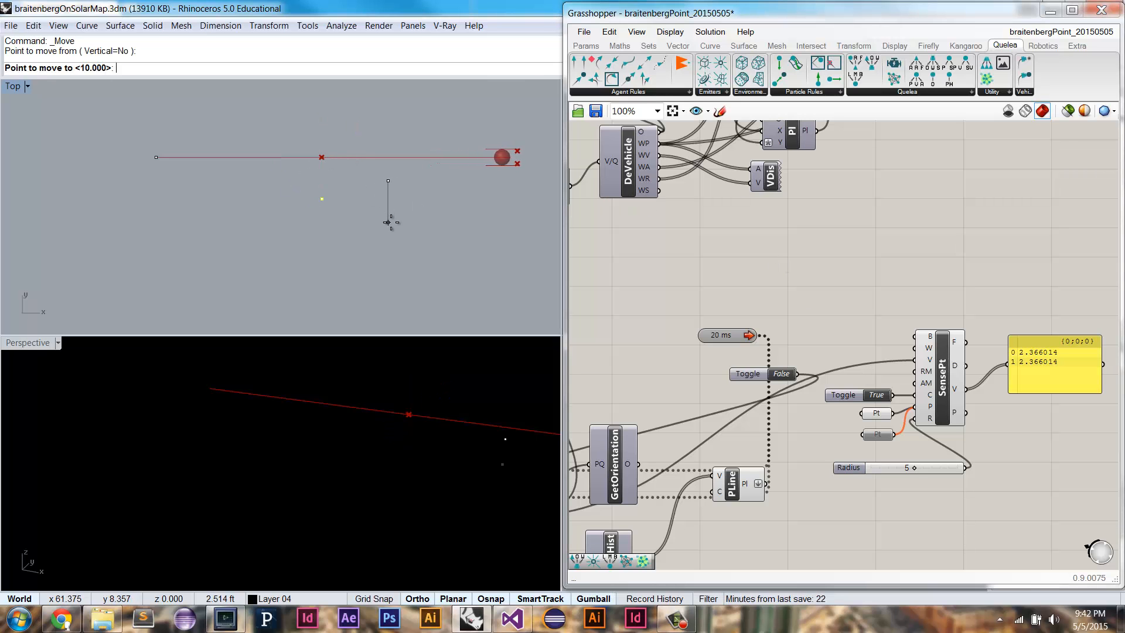
type("5")
key("Return")
left_click(398, 237)
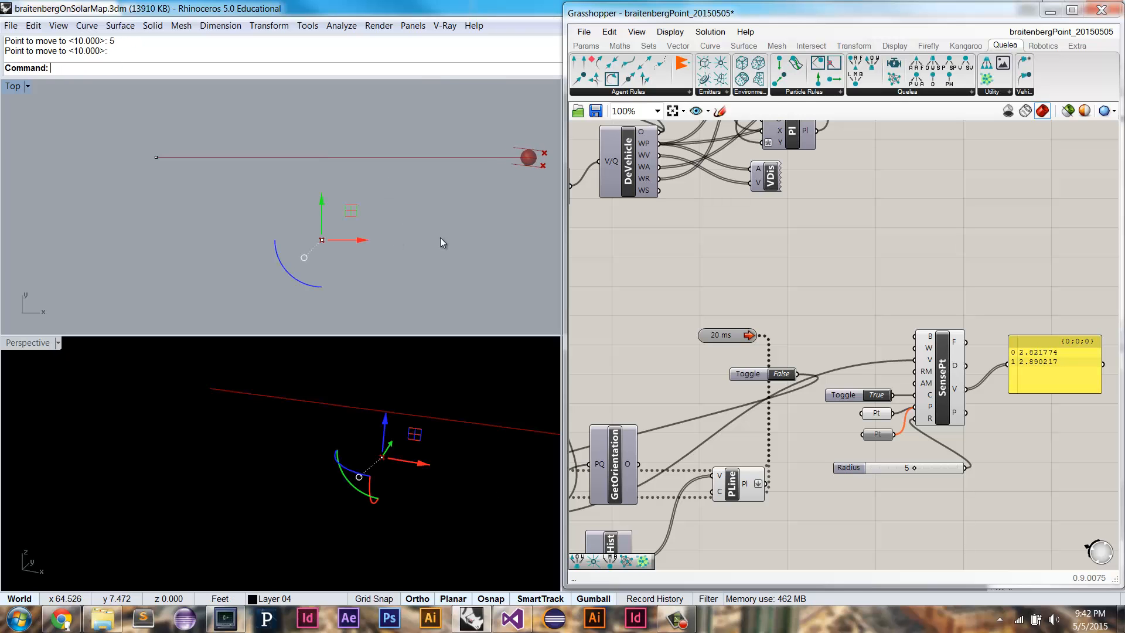
right_click_drag(458, 272, 400, 245)
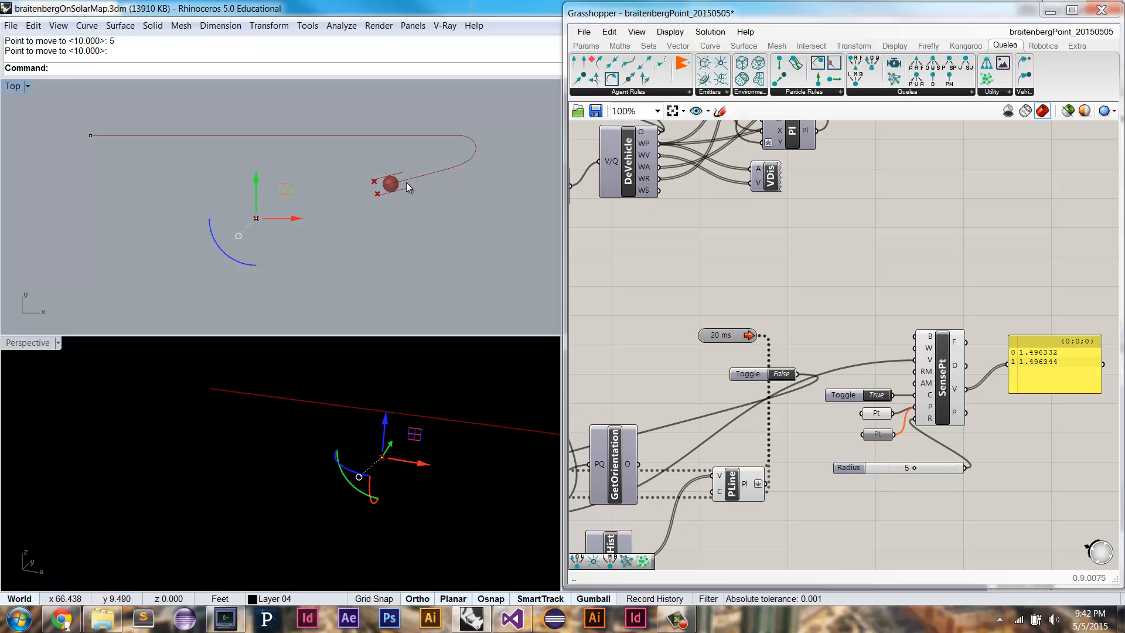
- Set the Vehicle's Wheel Radius to 0.2 and restart the simulation with the Engine's reset toggle
right_click_drag(621, 279, 1094, 188)
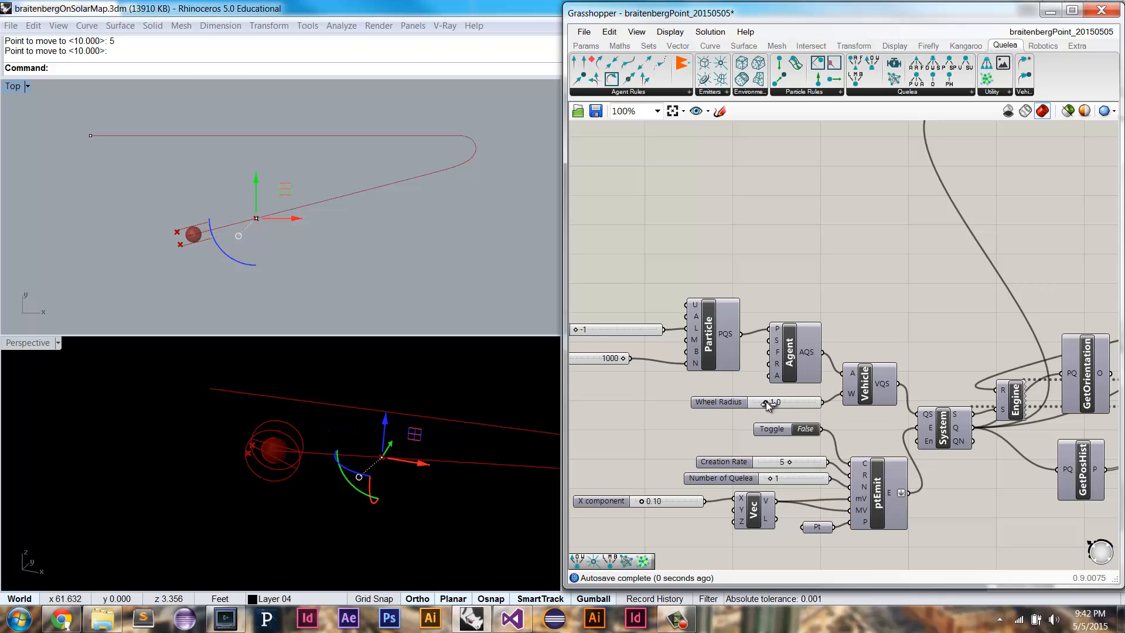
left_click_drag(765, 402, 756, 402)
right_click_drag(928, 408, 686, 485)
left_click(1011, 360)
left_click(1012, 360)
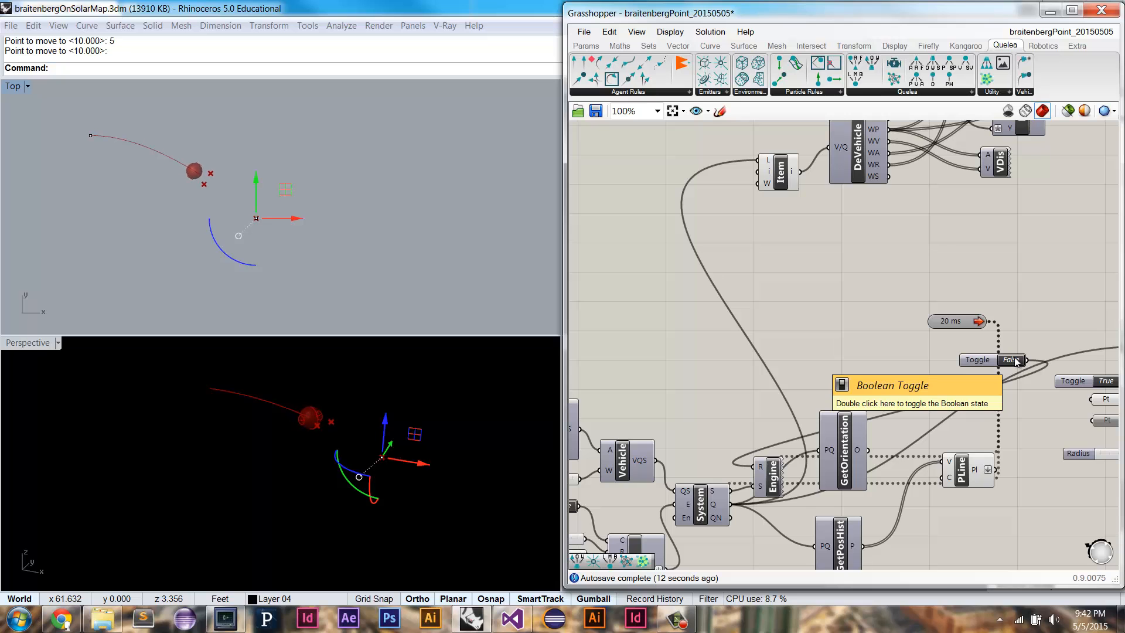
- Reset the simulation, set the Vehicle's Wheel Radius to 2.0 and run it again with the reset toggle at False
double_click(1016, 362)
right_click_drag(888, 335, 1063, 293)
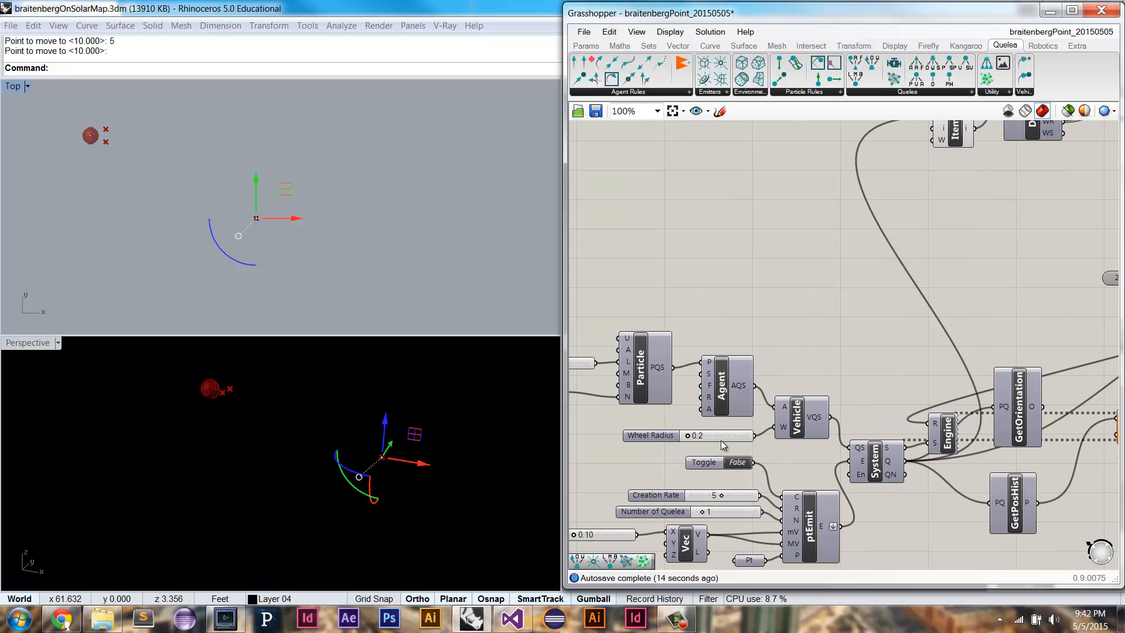
left_click_drag(688, 436, 710, 436)
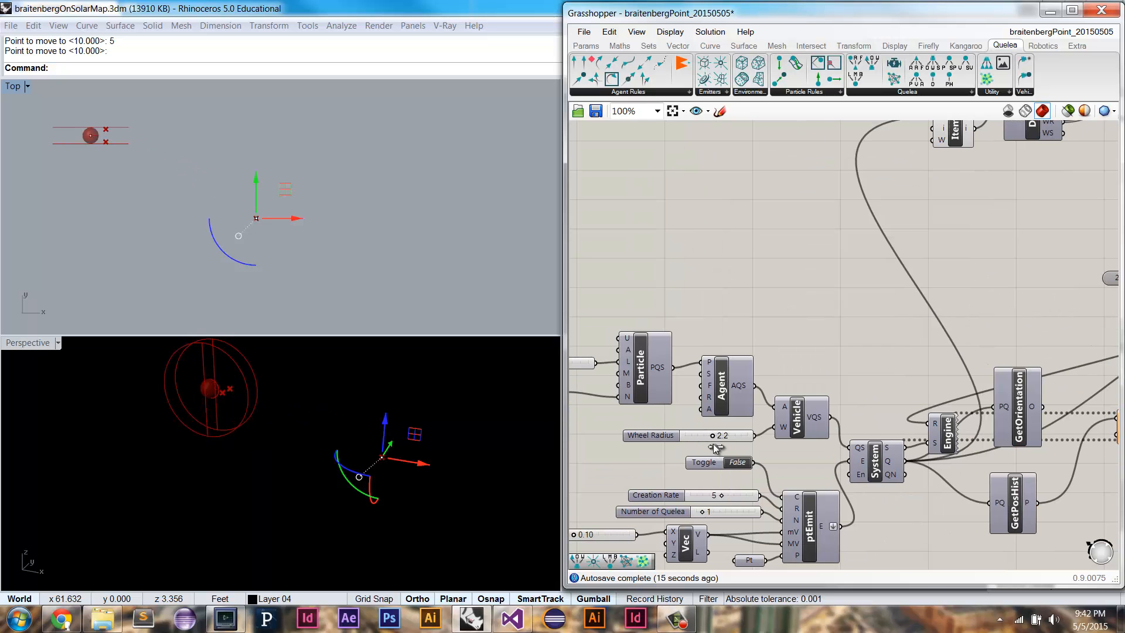
right_click_drag(871, 370, 776, 385)
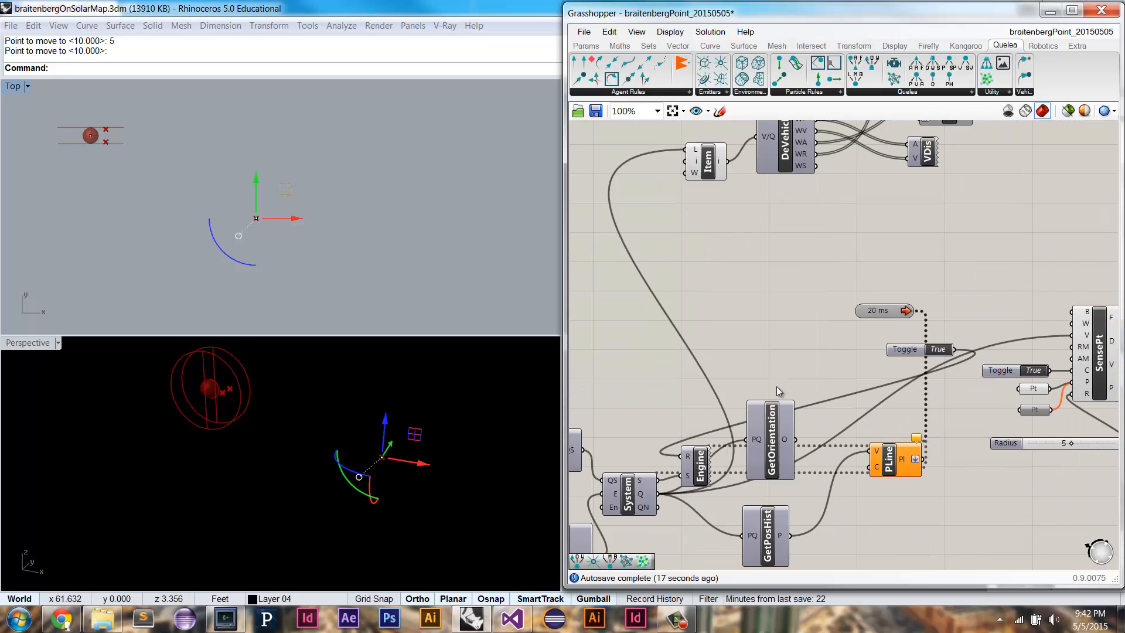
double_click(936, 349)
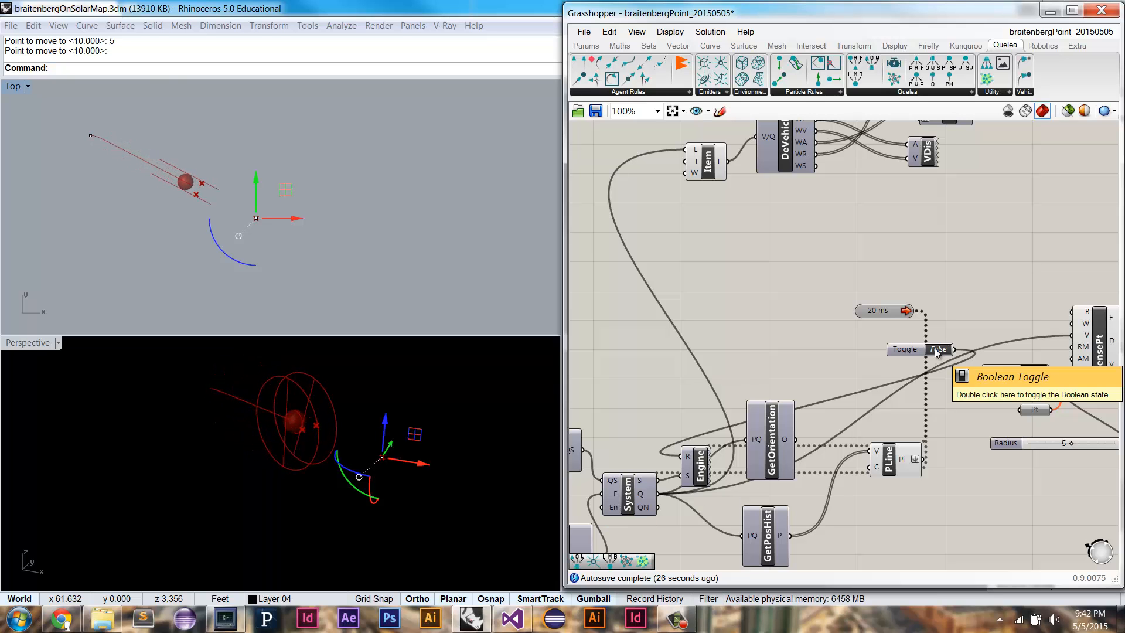
- Reset the simulation by setting the Engine's reset toggle to True, and set the Wheel Radius to 1.0
double_click(937, 349)
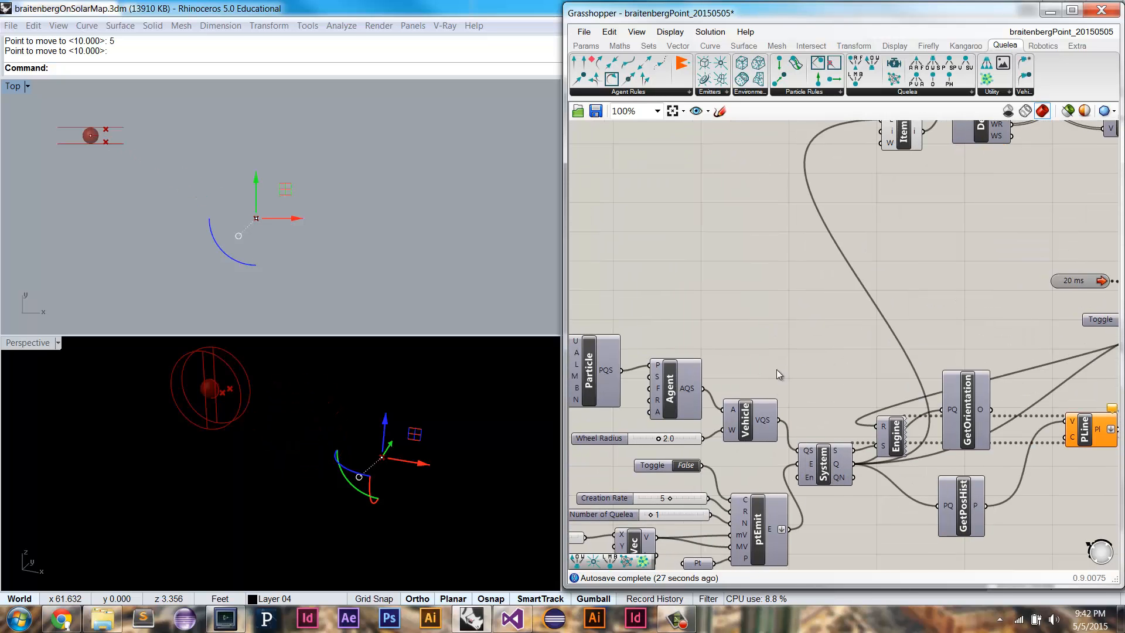
left_click_drag(659, 440, 646, 440)
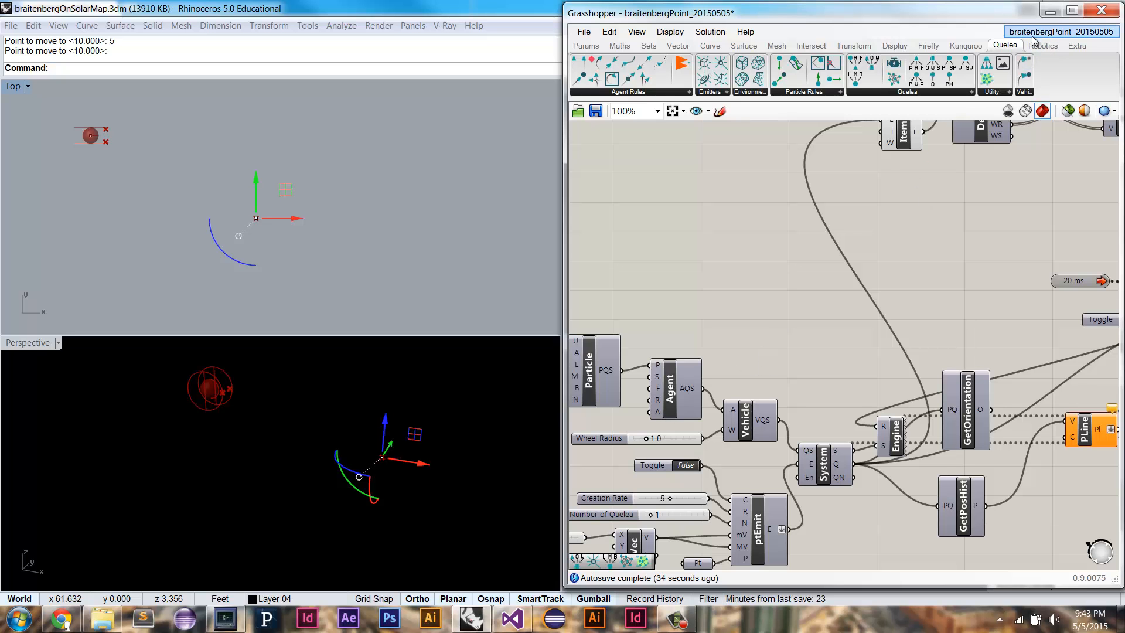
- Switch to the pureBraitenberg definition, and examine the solar map and the ring-shaped surface in the Top view
right_click_drag(1023, 213, 664, 260)
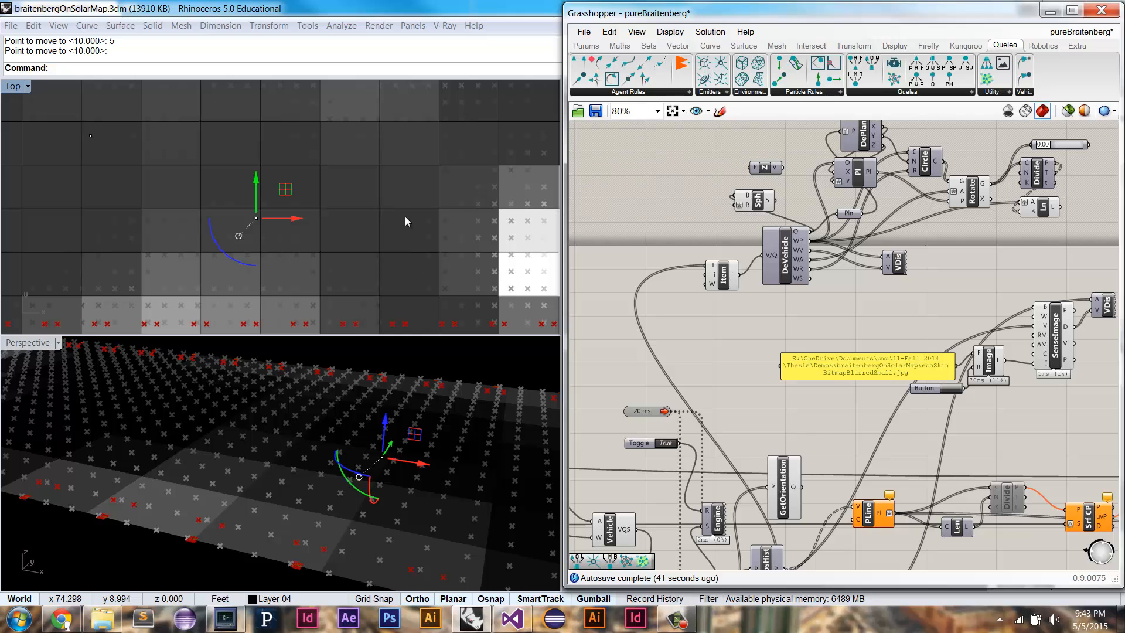
scroll(398, 246, "down", 10)
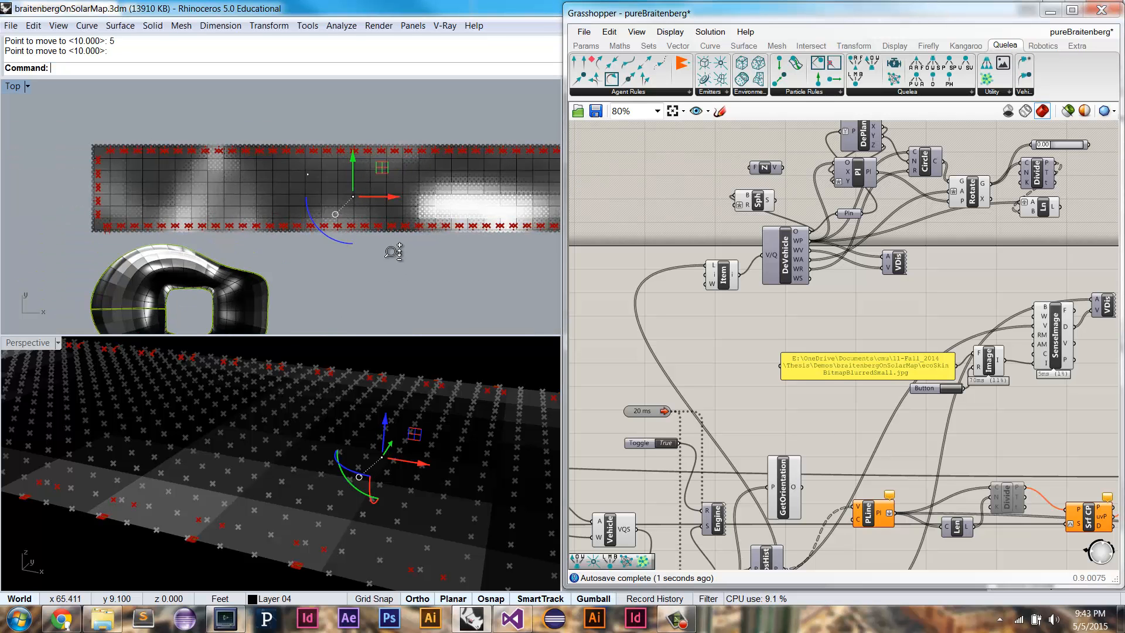
right_click_drag(501, 201, 443, 196)
scroll(444, 197, "down", 2)
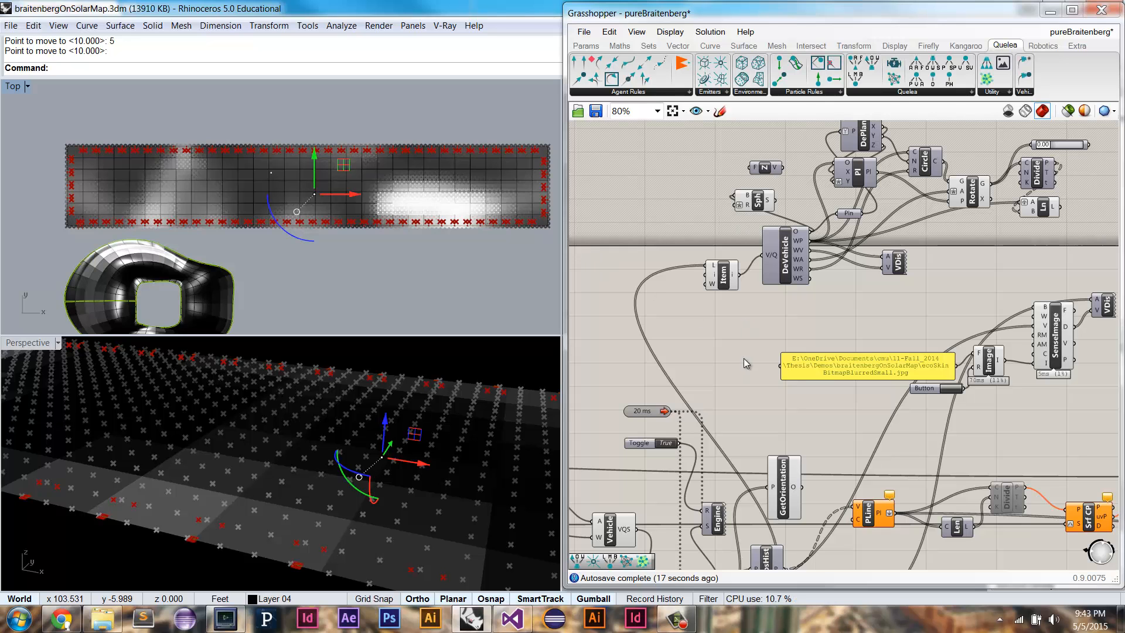
right_click_drag(333, 256, 382, 191)
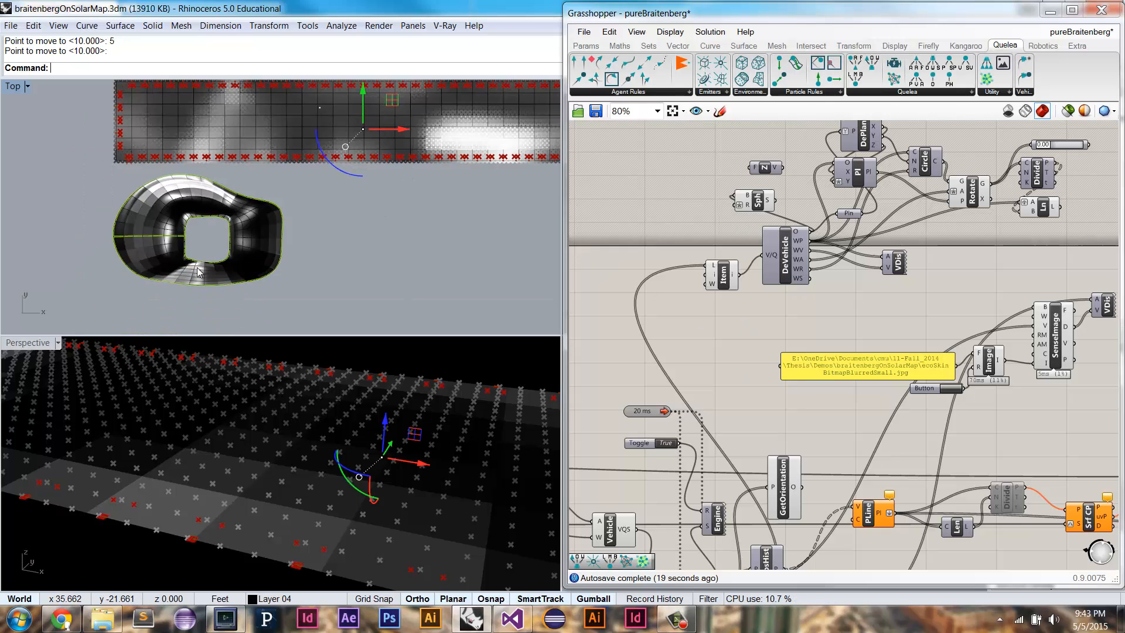
- Turn off the preview of the image-sampled points in the Preview component connected to the solar map image sampler
right_click_drag(321, 395, 369, 472, "shift")
right_click_drag(286, 455, 406, 465)
scroll(282, 450, "up", 4)
right_click_drag(659, 354, 939, 363)
scroll(765, 355, "down", 2)
scroll(758, 357, "down", 1)
right_click_drag(744, 335, 968, 335)
scroll(881, 293, "up", 3)
right_click(820, 297)
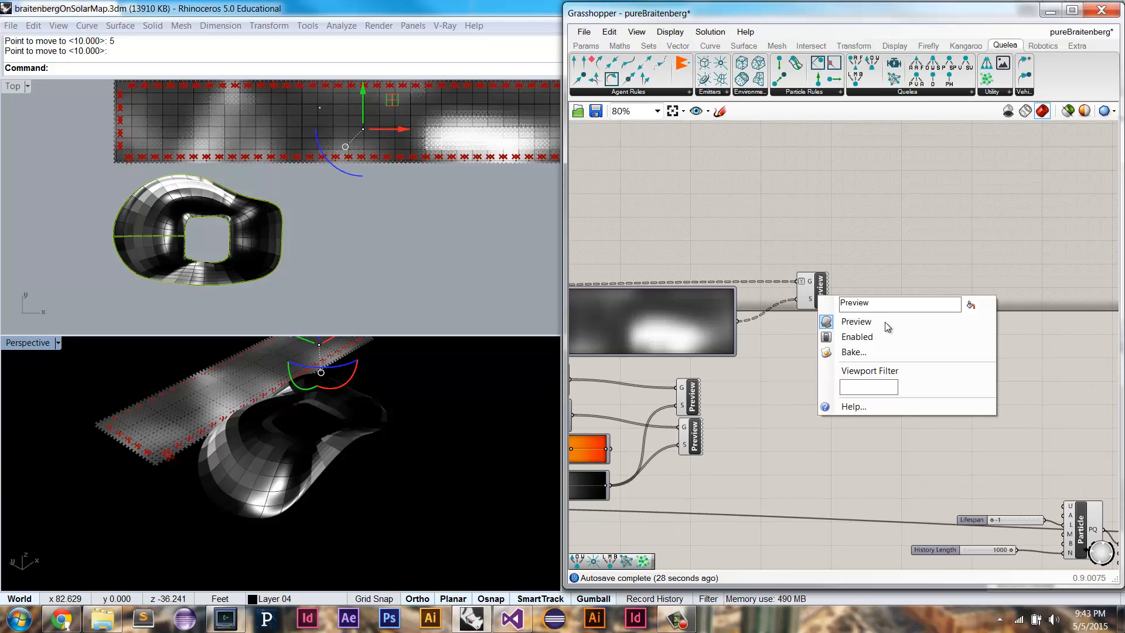
left_click(843, 316)
- Rewire both surface Preview components to the blue-yellow-red gradient to display the solar map in heat colours on both surfaces
right_click_drag(816, 357, 968, 303)
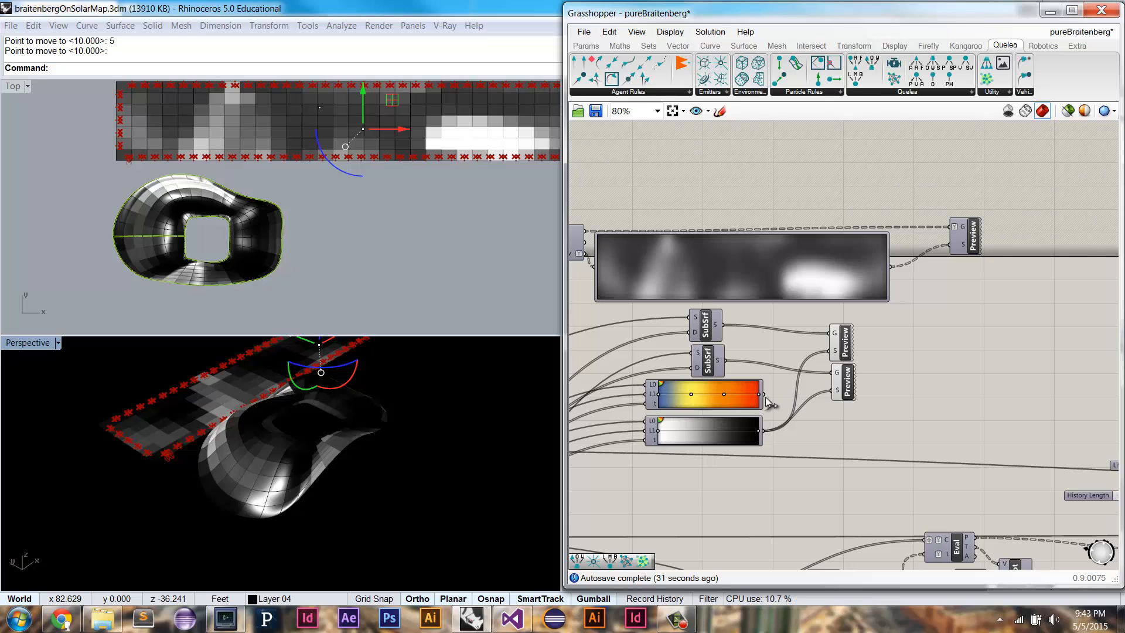
left_click_drag(766, 396, 762, 394)
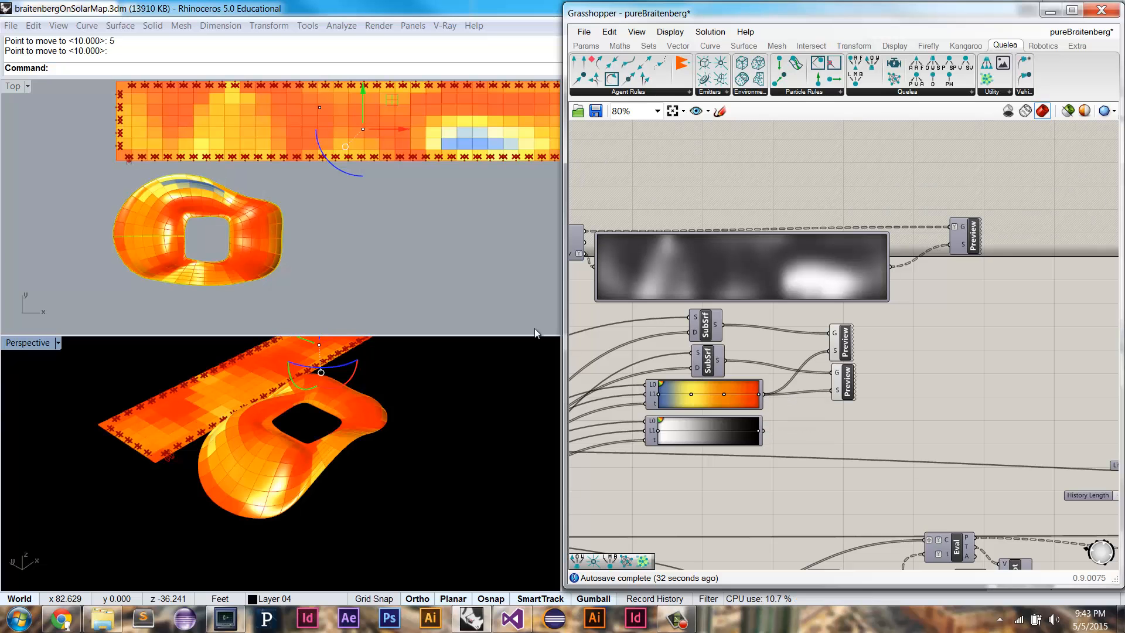
right_click_drag(256, 450, 329, 420)
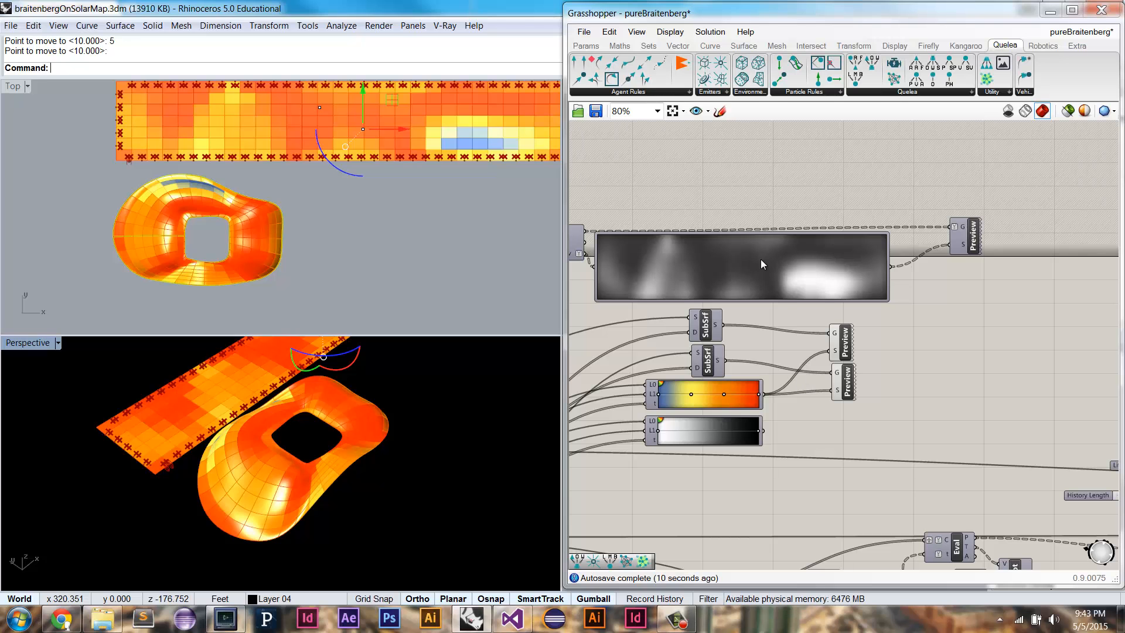
right_click_drag(413, 257, 352, 317)
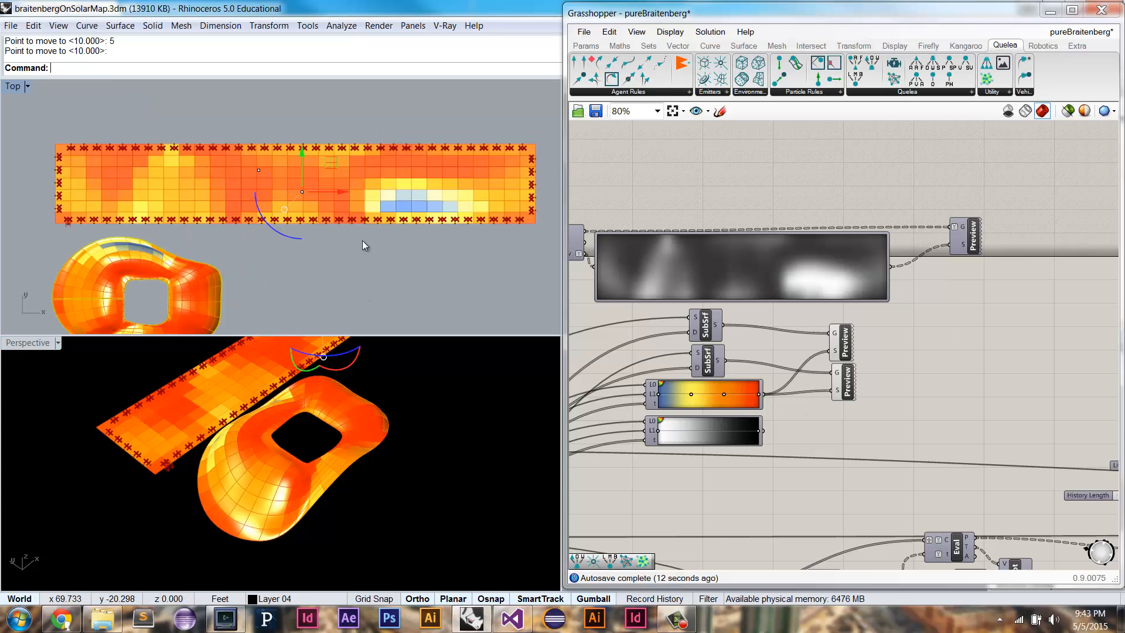
- Move the wires of both surface Preview components back to the greyscale gradient and turn the sampled points' preview on
left_click_drag(763, 395, 763, 435, "ctrl+shift")
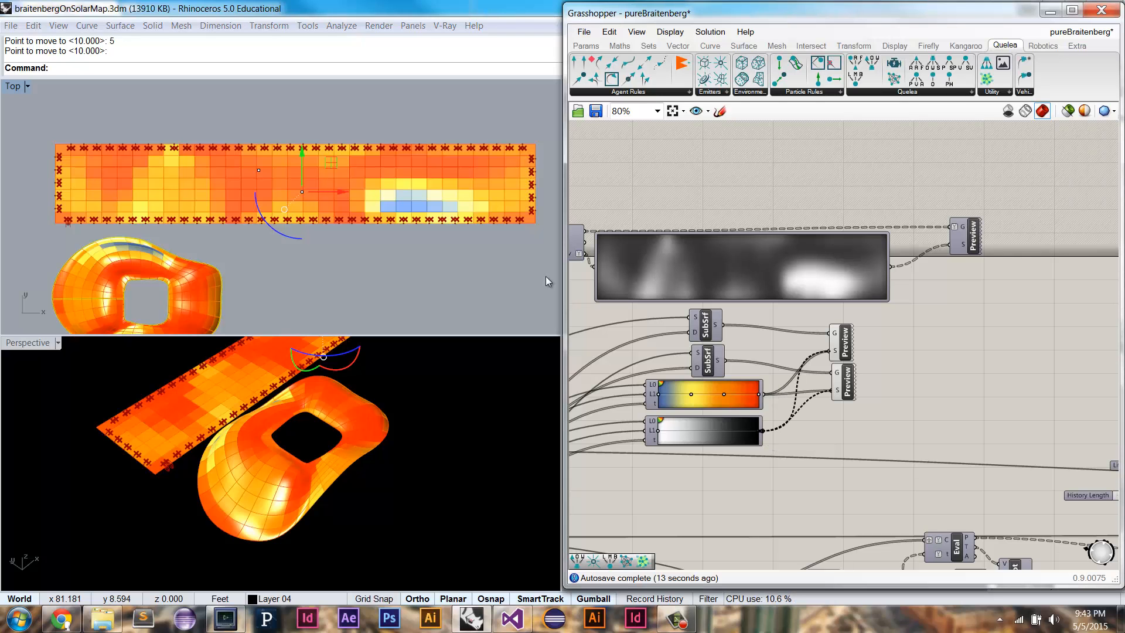
right_click(966, 231)
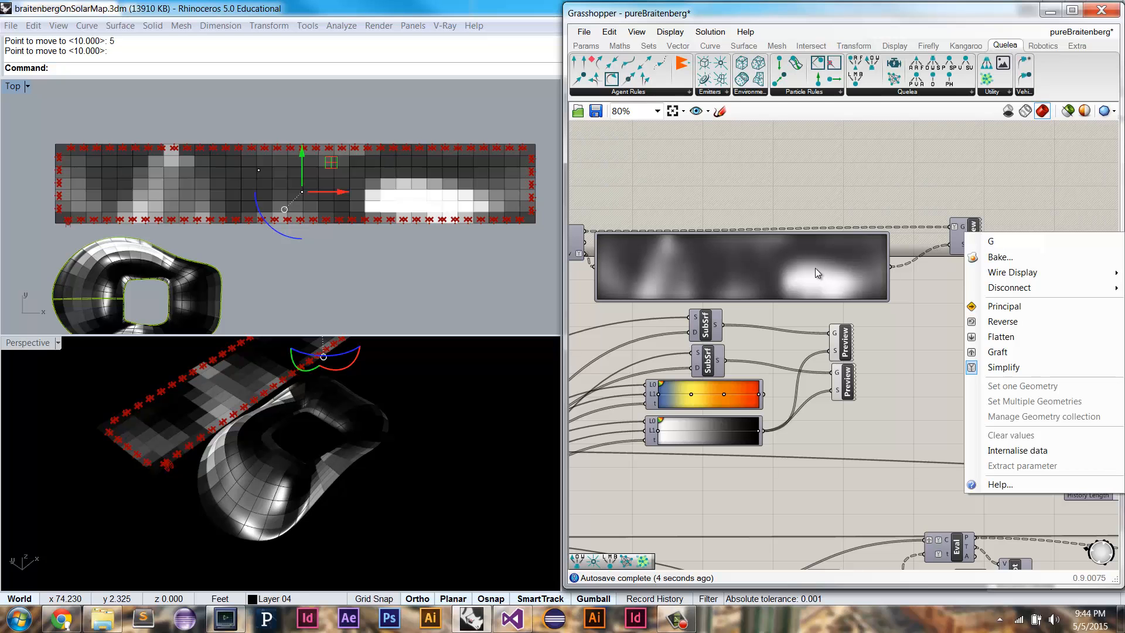
right_click(971, 224)
right_click(967, 231)
left_click(999, 252)
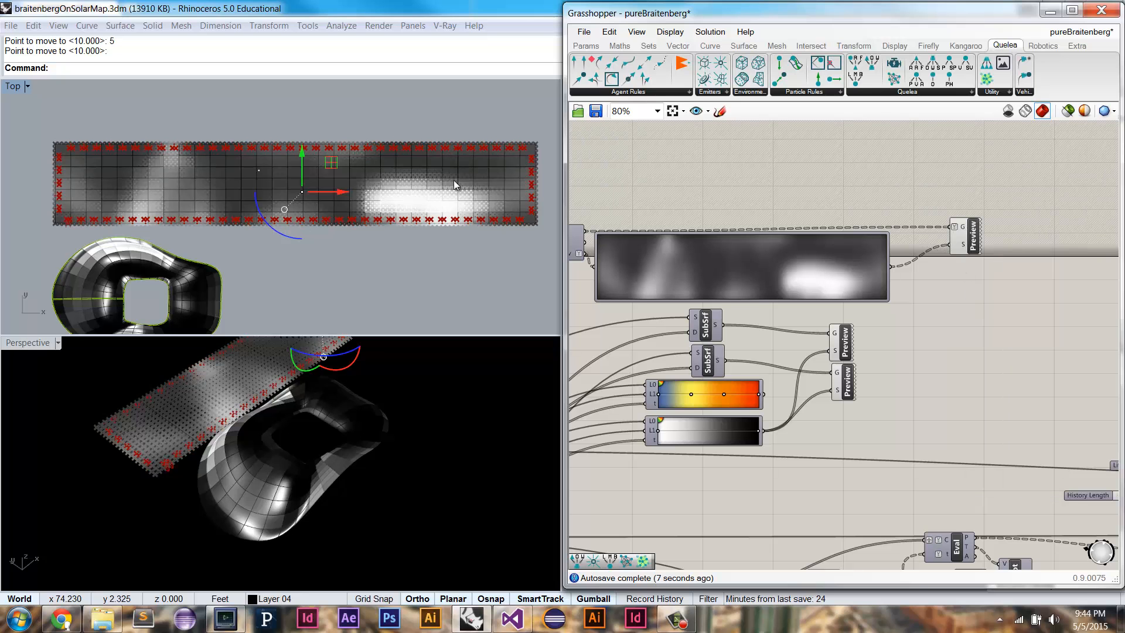
- Examine the sampled points around the bright region and the start points along the lower edge of the solar map in the Top view
scroll(459, 180, "down", 4)
scroll(415, 185, "up", 3)
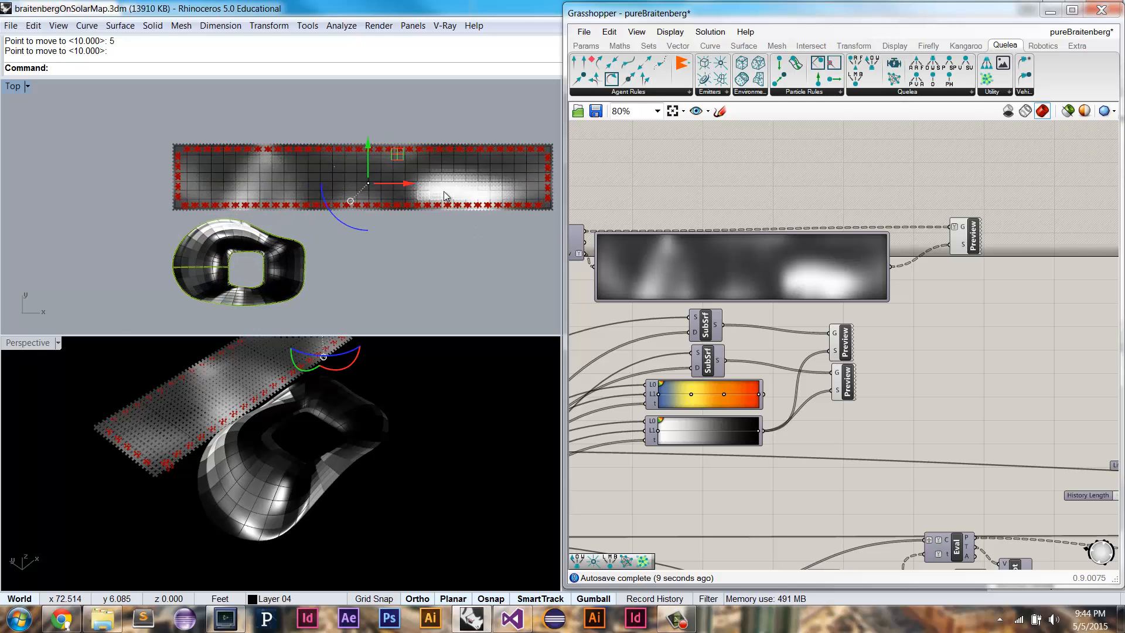
scroll(445, 191, "up", 6)
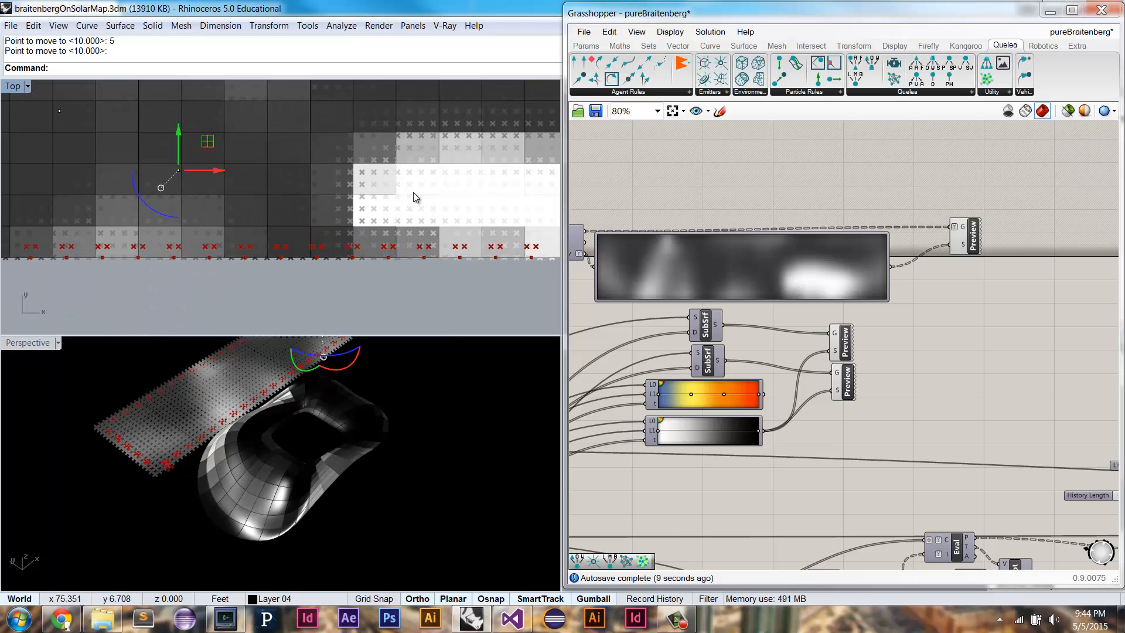
scroll(415, 191, "down", 5)
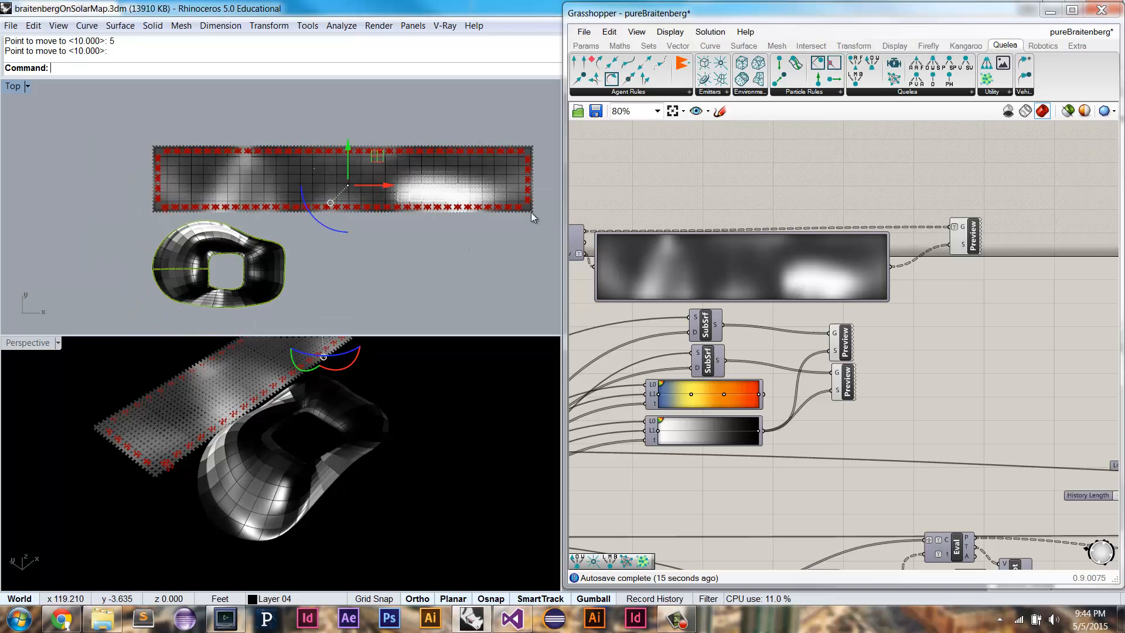
scroll(421, 220, "up", 5)
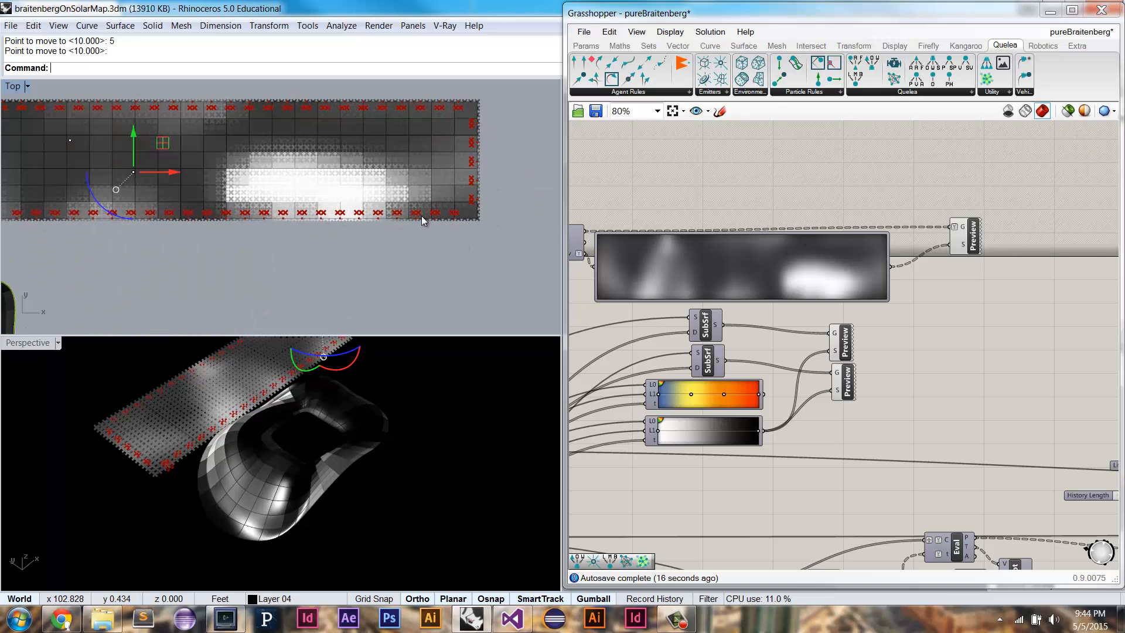
scroll(415, 219, "up", 4)
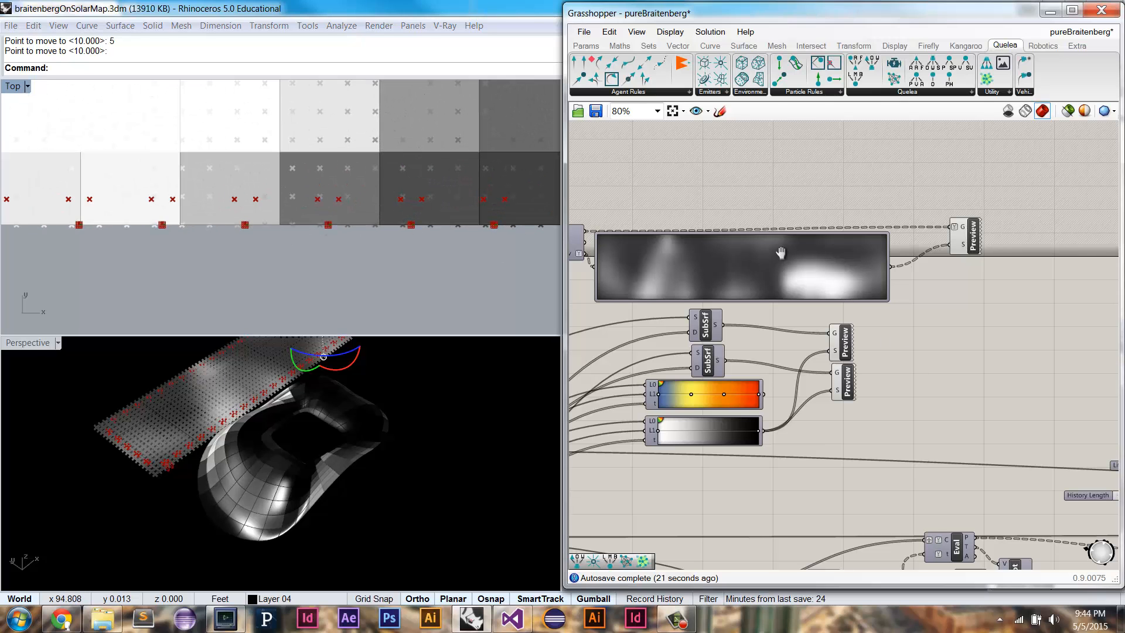
- Turn on the preview of the surface environment (SrfEnv) feeding the System and select it to highlight its extent on the solar map
right_click_drag(919, 371, 804, 256)
scroll(803, 255, "down", 3)
right_click_drag(842, 304, 692, 277)
scroll(898, 382, "up", 1)
scroll(890, 376, "up", 2)
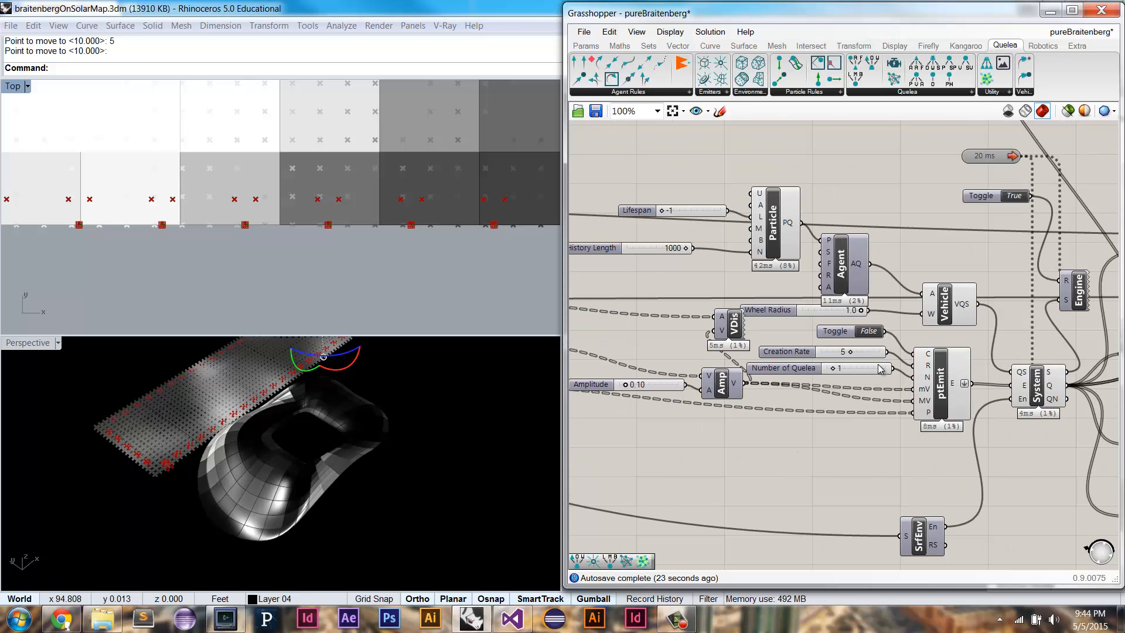
scroll(870, 434, "down", 2)
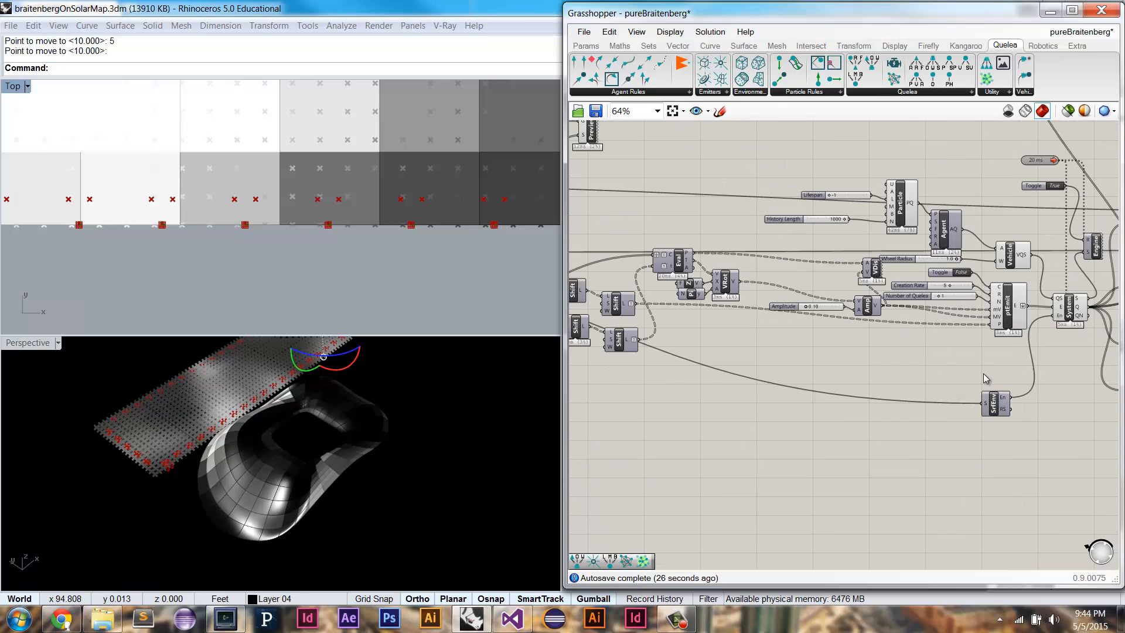
right_click_drag(858, 416, 914, 413)
scroll(857, 423, "up", 2)
right_click(850, 438)
left_click(890, 462)
left_click(859, 446)
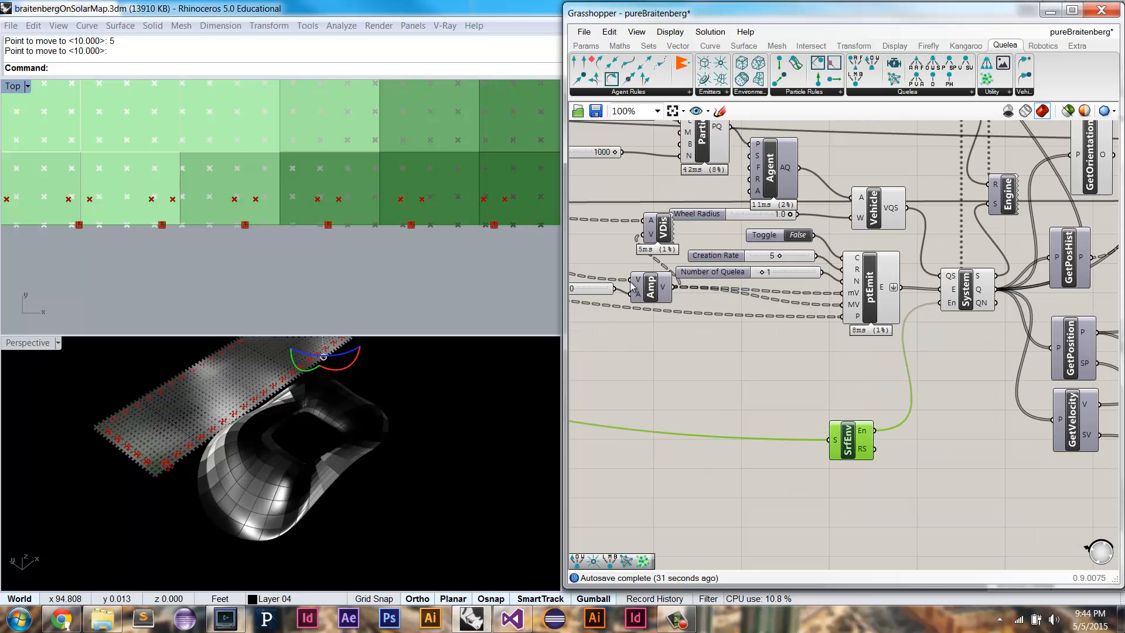
scroll(409, 189, "down", 8)
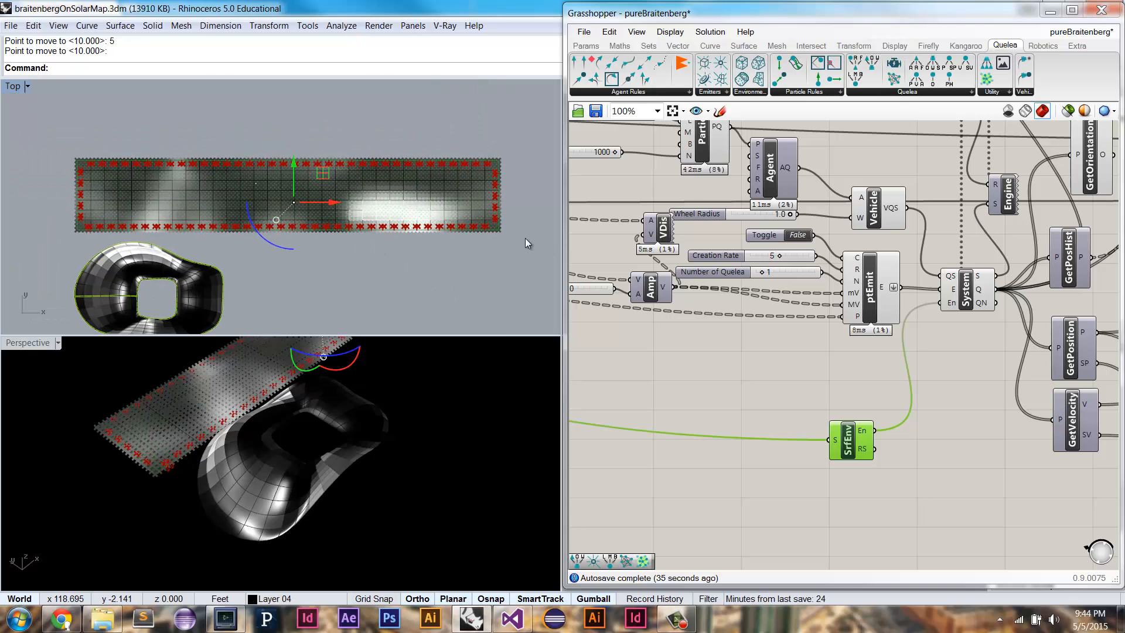
- Turn off the surface environment's preview and deselect the component
right_click(852, 442)
left_click(895, 468)
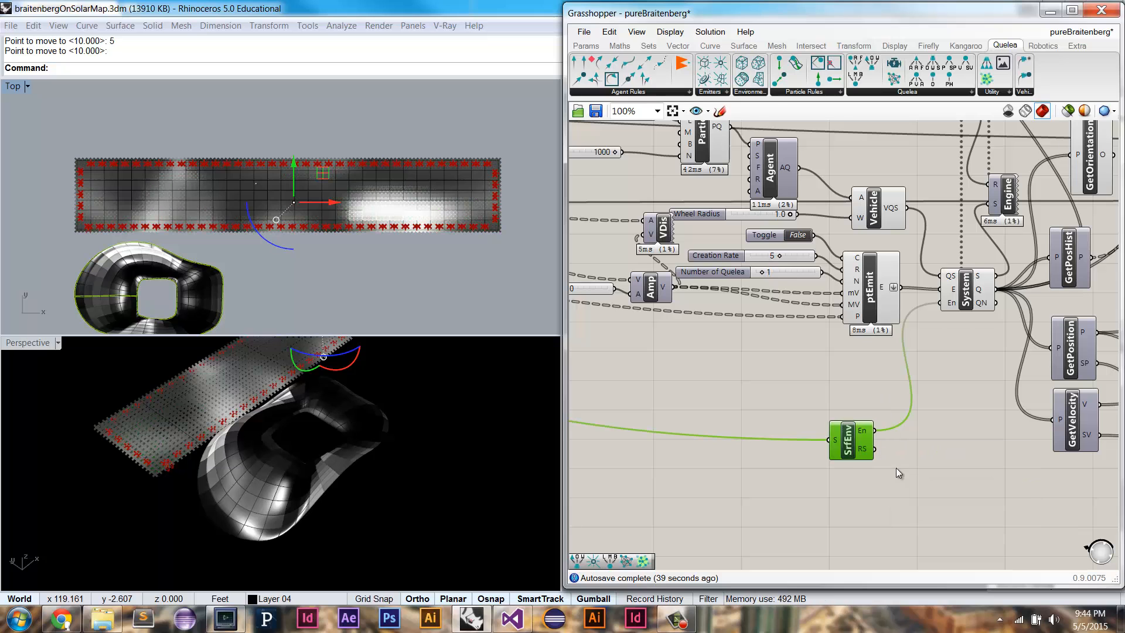
left_click(860, 381)
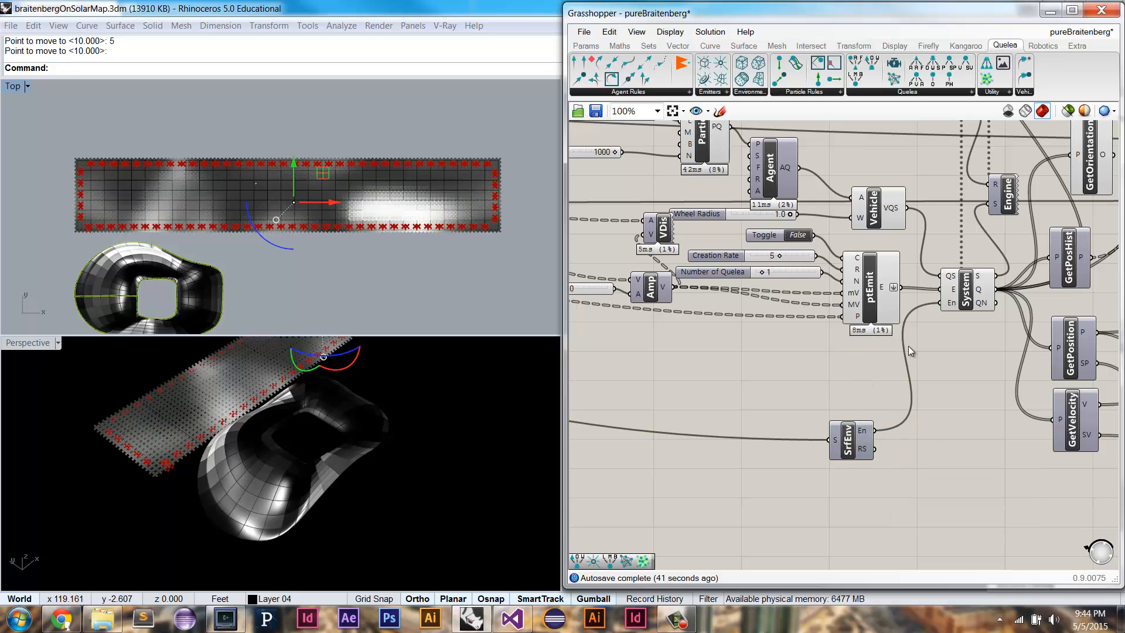
- Inspect the emitter's start points by briefly limiting the preview to the selected Shift component that feeds the ptEmit points input
left_click(879, 291)
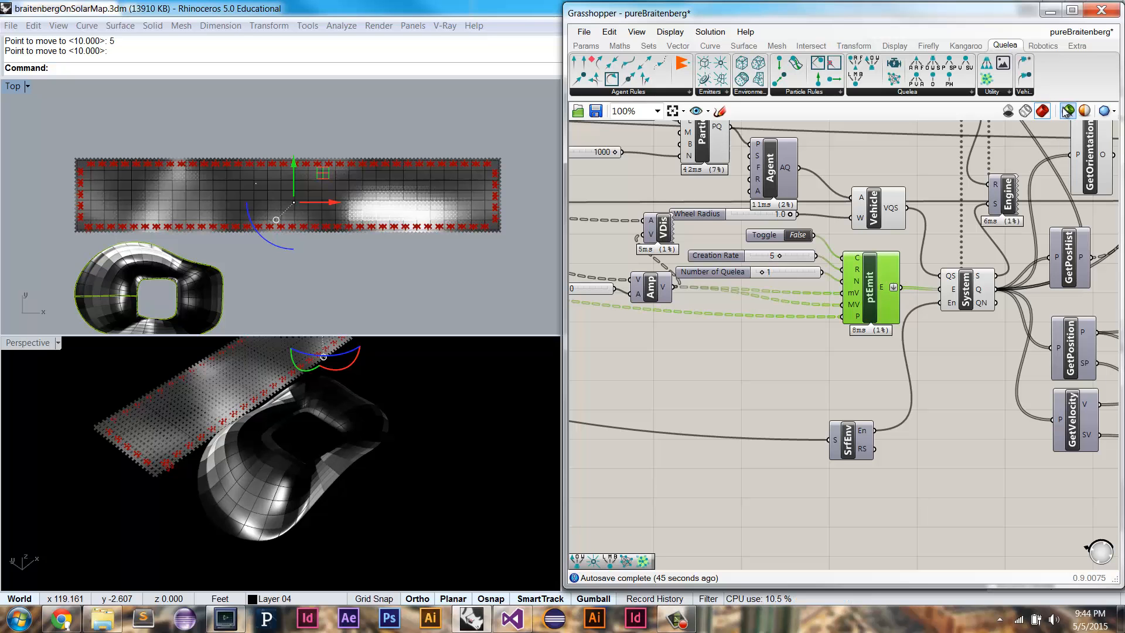
left_click(1065, 110)
left_click(1065, 110)
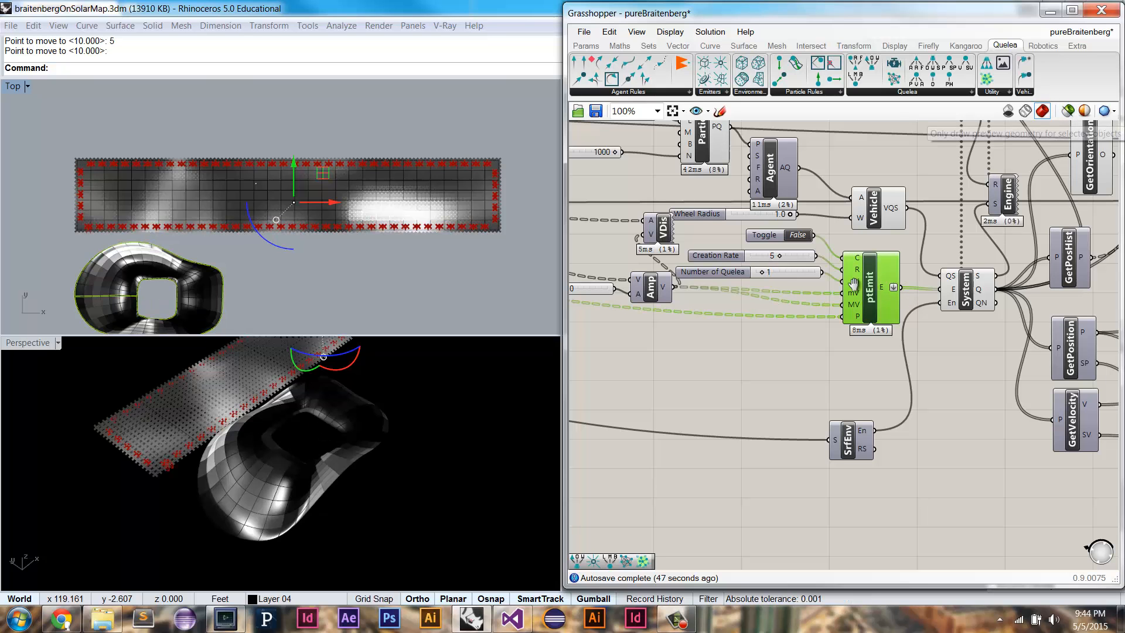
right_click_drag(867, 299, 1056, 281)
right_click_drag(710, 277, 933, 271)
left_click(680, 262)
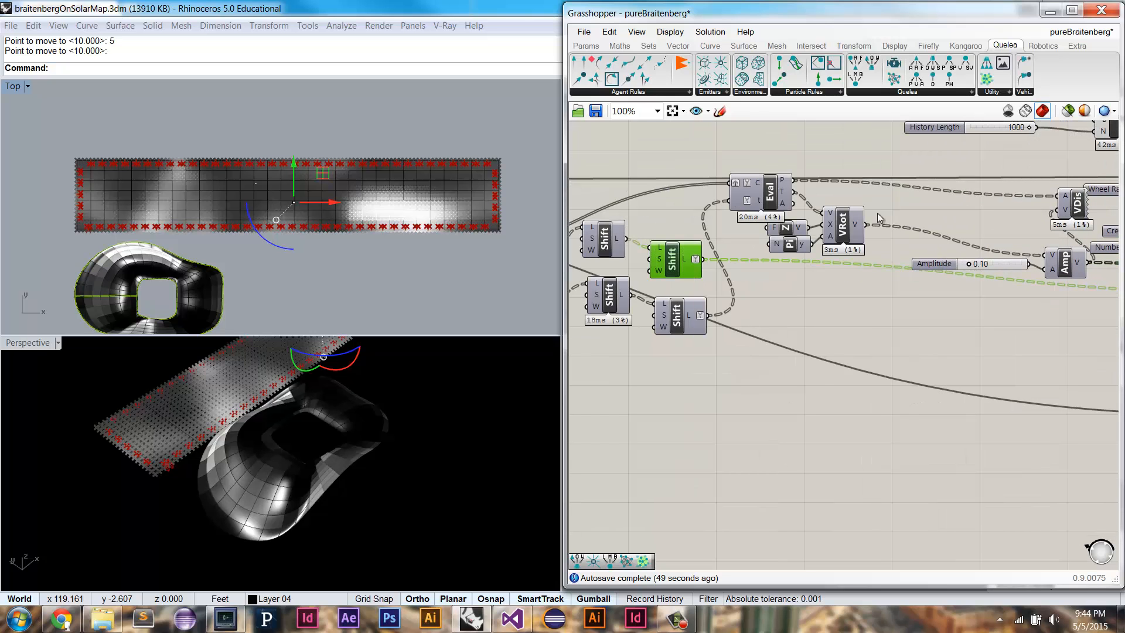
left_click(1067, 110)
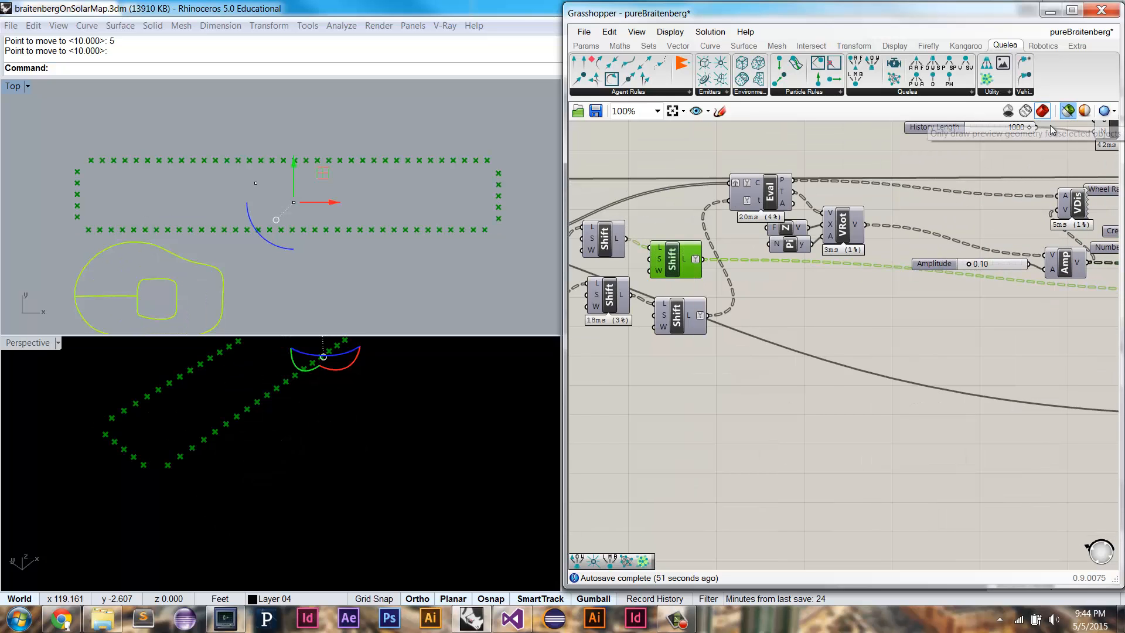
left_click(1067, 110)
- Turn on the preview of the vector display that shows the initial velocities supplied to the point emitter
right_click_drag(884, 257, 737, 281)
right_click_drag(905, 279, 788, 281)
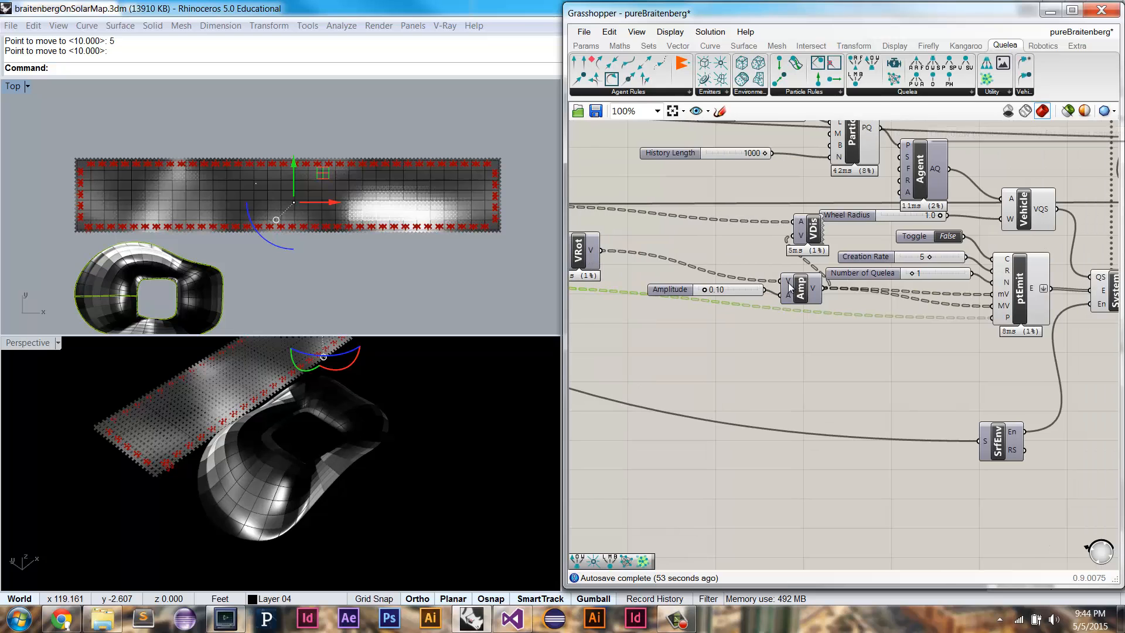
left_click(813, 229)
right_click(825, 173)
left_click(857, 186)
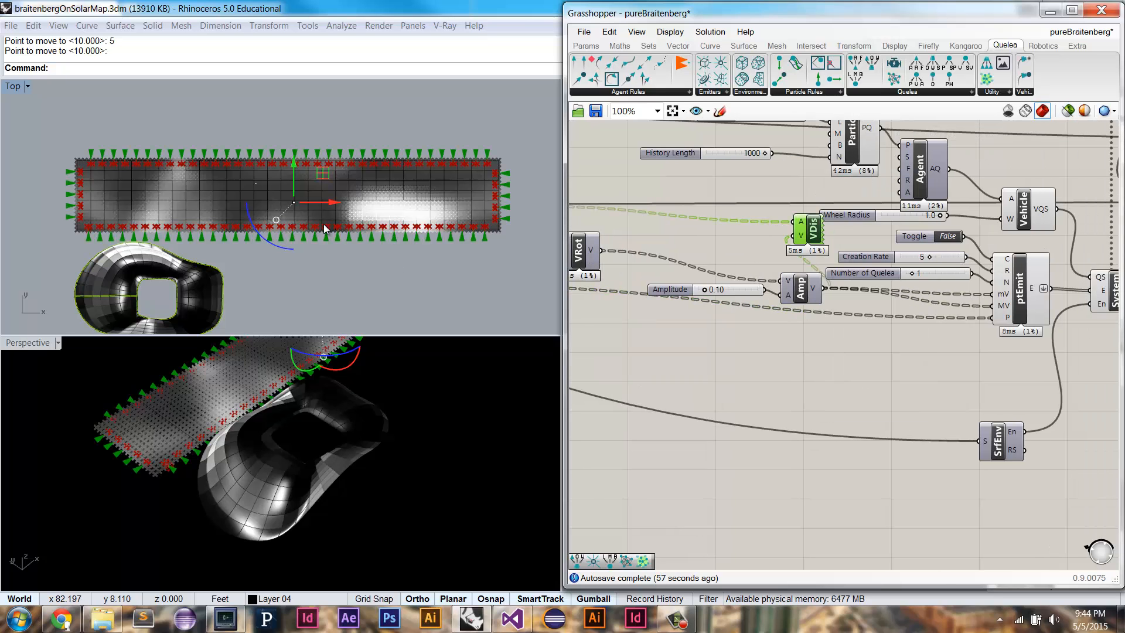
- Turn off the preview of the initial velocity vector display beside the Amplitude component
right_click(813, 227)
key("Escape")
right_click(813, 227)
left_click(868, 252)
- Examine how the file path to ecoSkinBitmapBlurredSmall.jpg feeds the Image component and its bitmap output reaches SenseImage
right_click_drag(868, 252, 762, 258)
scroll(880, 259, "down", 1)
right_click_drag(921, 239, 757, 274)
right_click_drag(963, 181, 938, 231)
right_click_drag(988, 199, 949, 211)
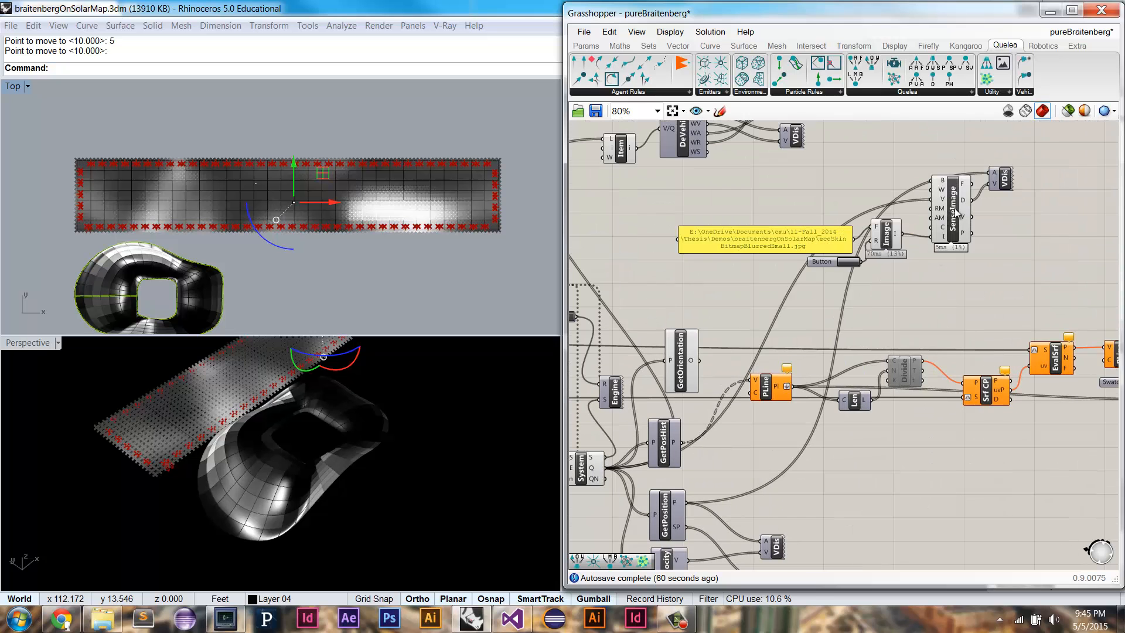
scroll(938, 225, "up", 1)
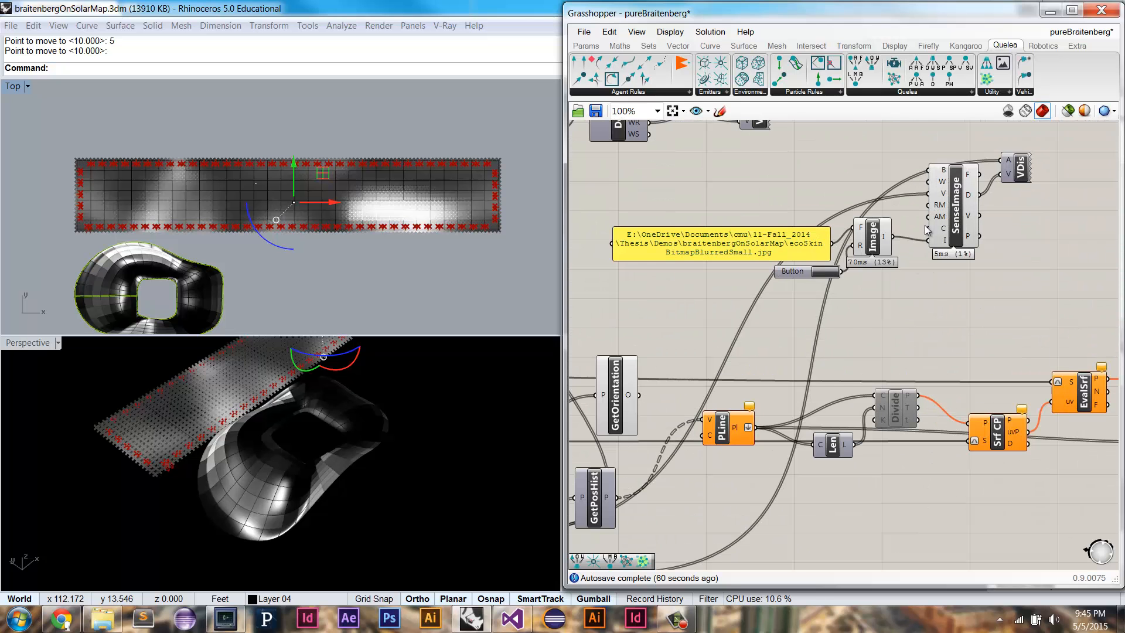
left_click(747, 251)
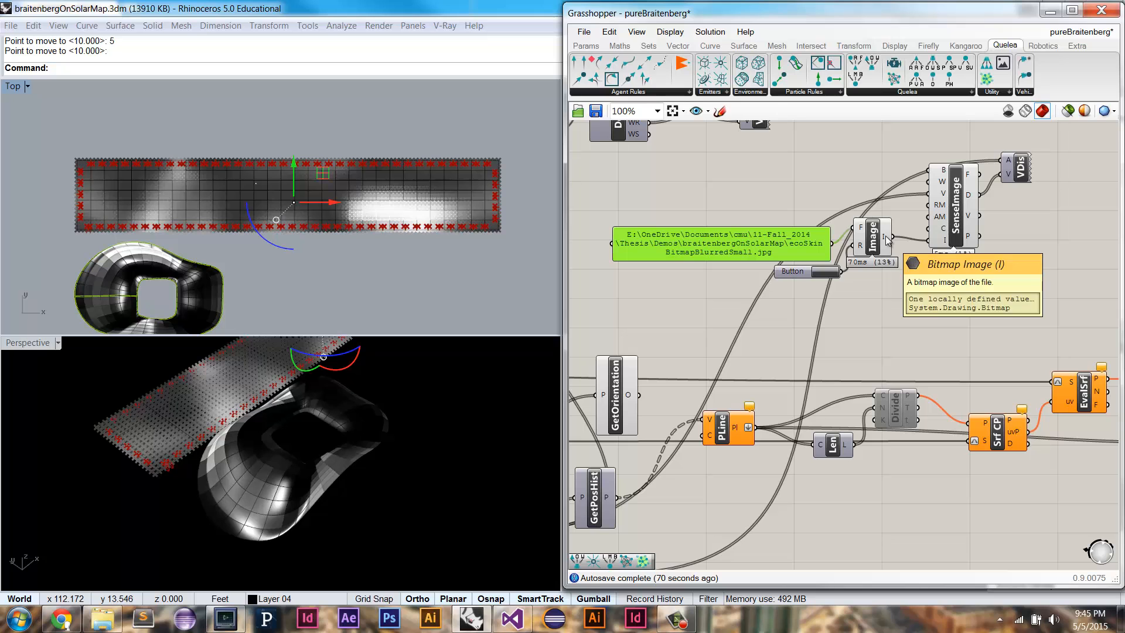
mouse_move(945, 245)
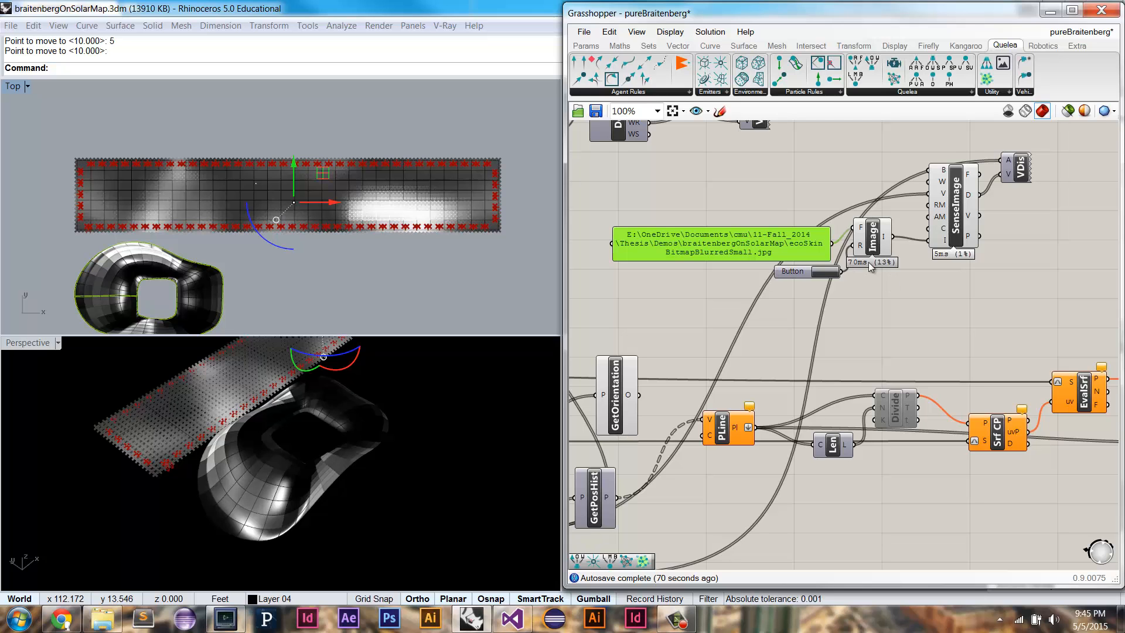
- Examine the Image component's Reload input and the button wired to it
right_click(930, 335)
left_click(921, 445)
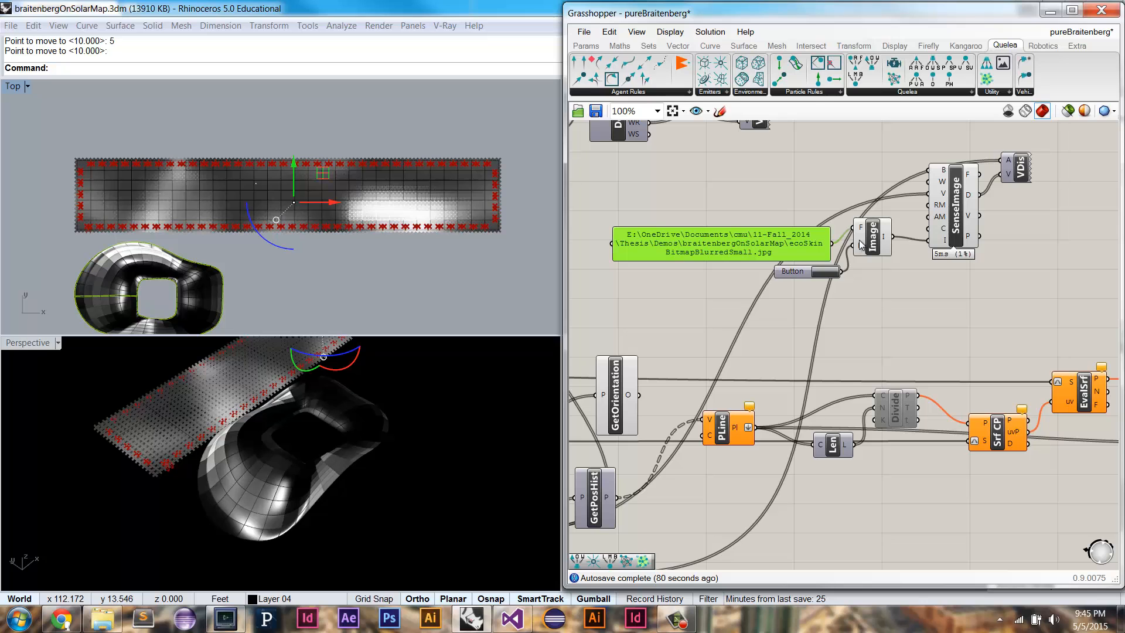
mouse_move(861, 249)
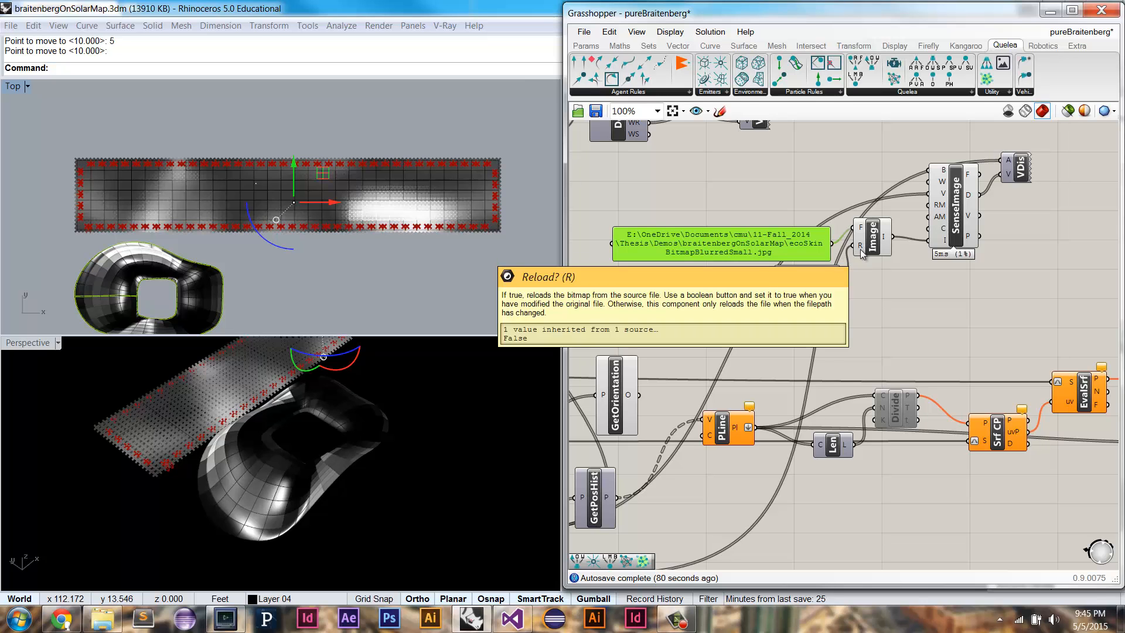
left_click_drag(860, 249, 838, 271)
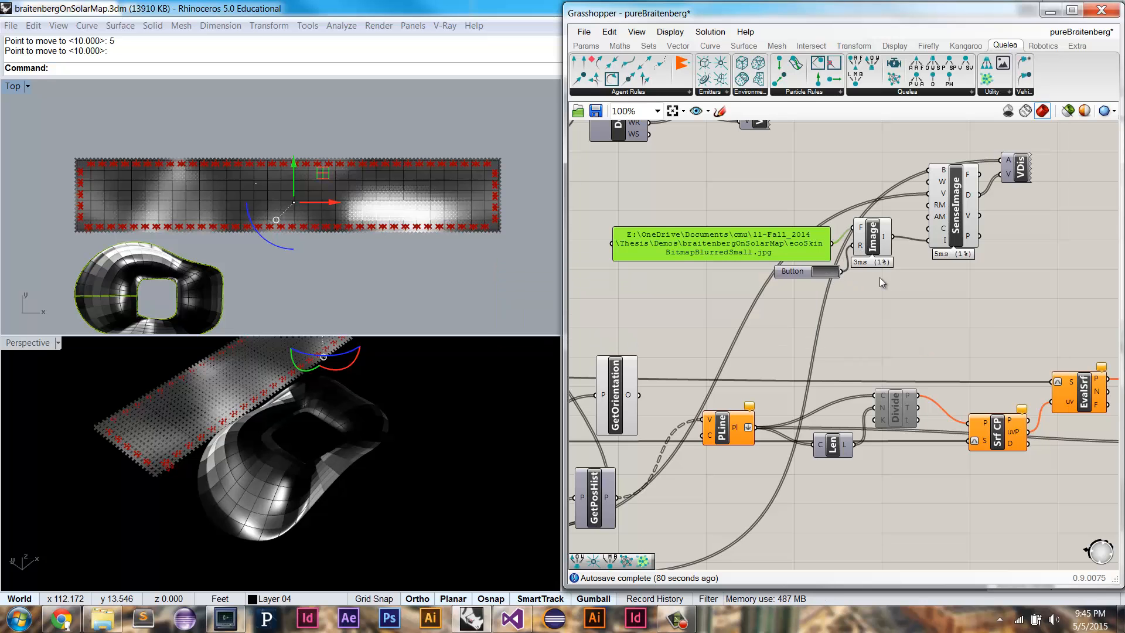
- Start the simulation by setting the Engine's reset toggle to False, and watch the vehicles near the bright area in the Top view
right_click_drag(871, 296, 1029, 211)
scroll(923, 294, "down", 1)
right_click_drag(824, 290, 876, 251)
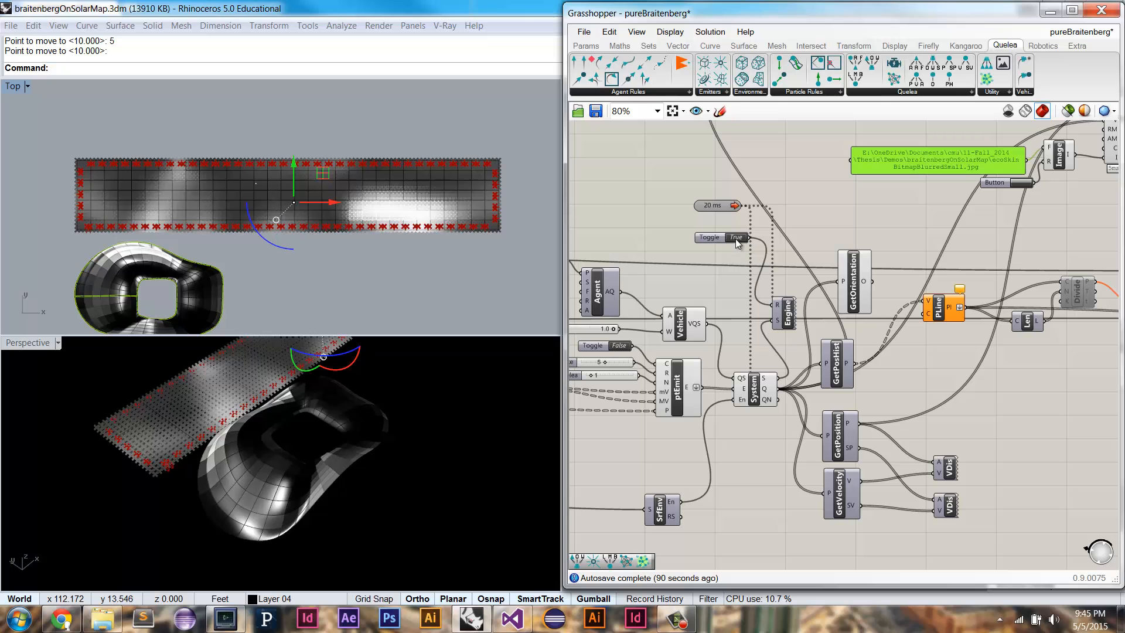
left_click(736, 238)
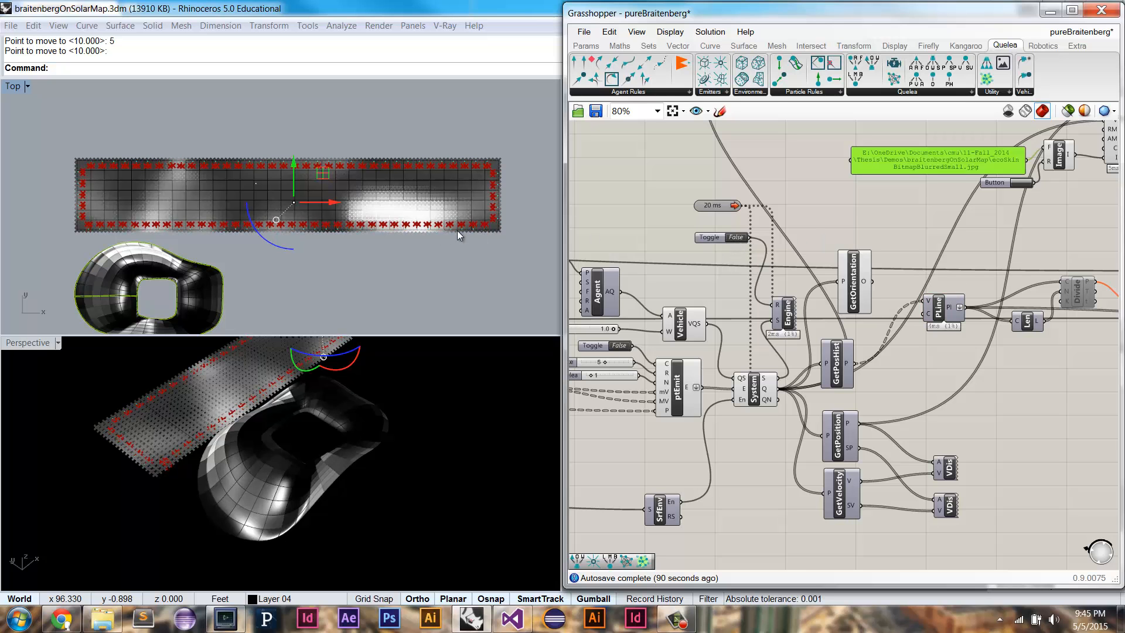
scroll(442, 230, "up", 5)
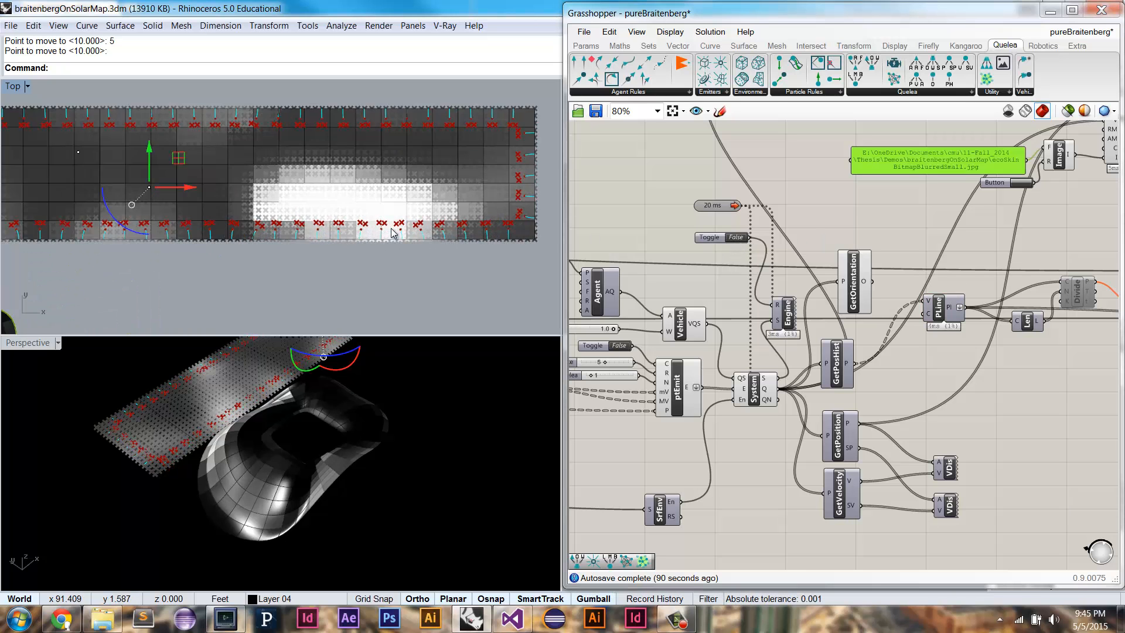
- Watch the vehicles move across the solar map in the Top view, both around the bright area and along the rest of the surface
scroll(393, 232, "up", 5)
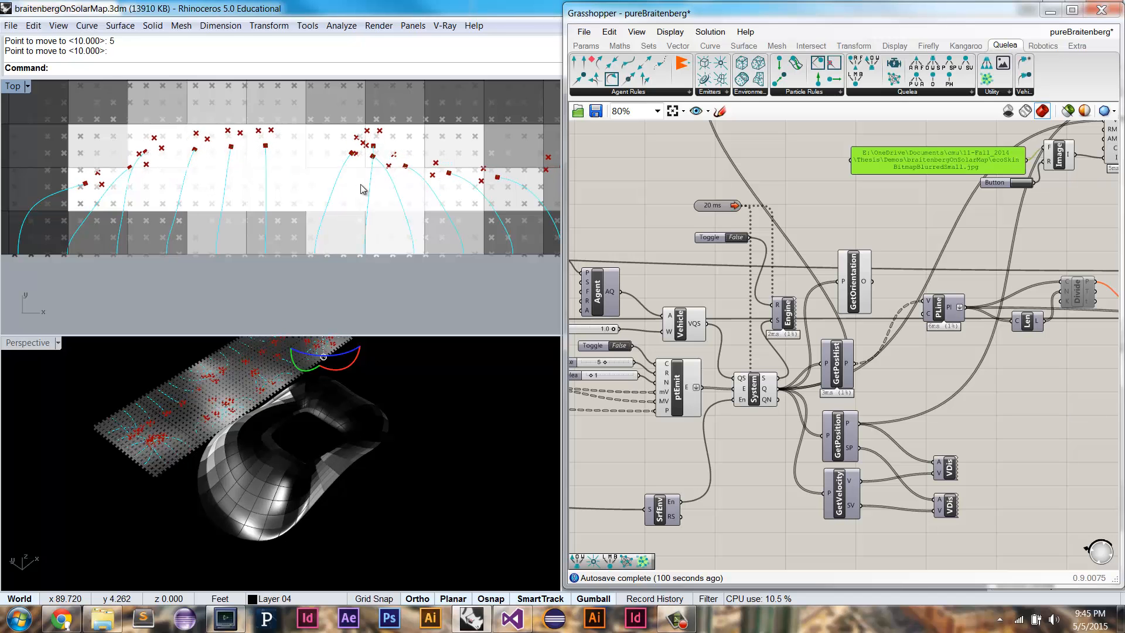
scroll(361, 189, "down", 6)
right_click_drag(289, 183, 414, 187)
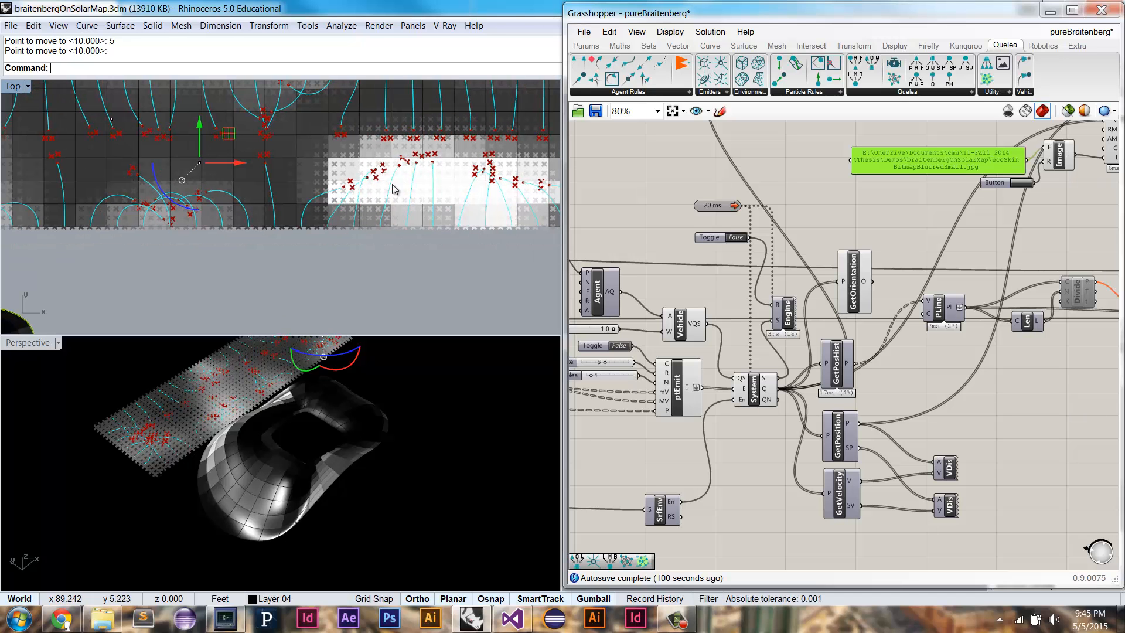
right_click_drag(255, 183, 444, 187)
scroll(443, 188, "down", 2)
right_click_drag(136, 208, 241, 199)
mouse_move(320, 192)
right_mouse_down()
mouse_move(291, 163)
mouse_move(267, 191)
right_mouse_up()
right_click_drag(241, 153, 215, 194)
right_click_drag(387, 181, 154, 182)
right_click_drag(448, 228, 337, 215)
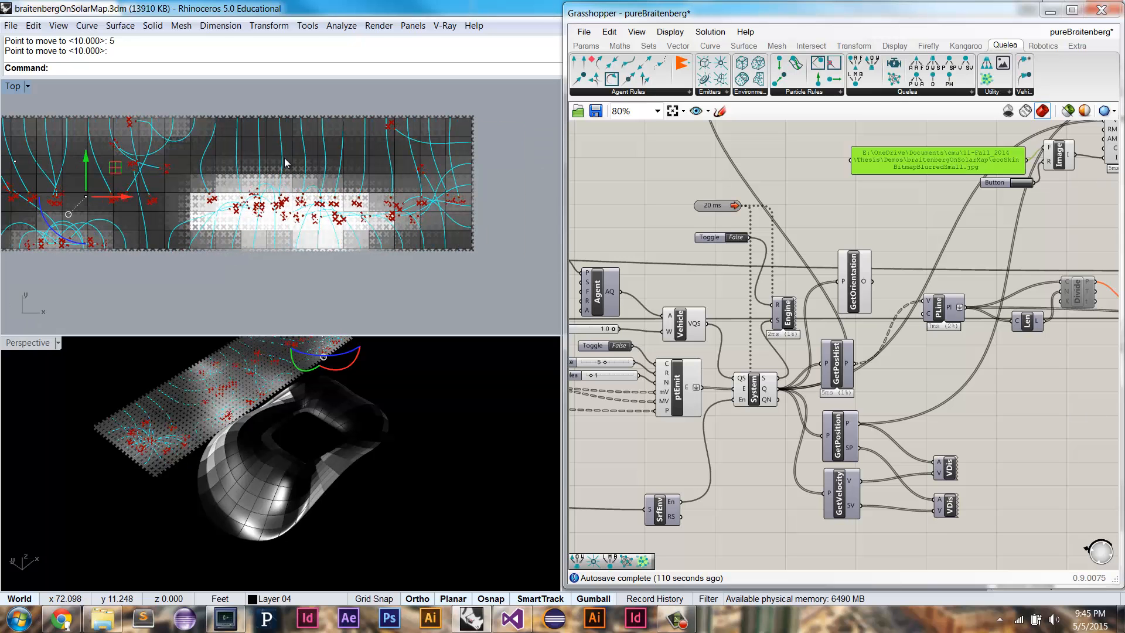
right_click_drag(6, 170, 143, 167)
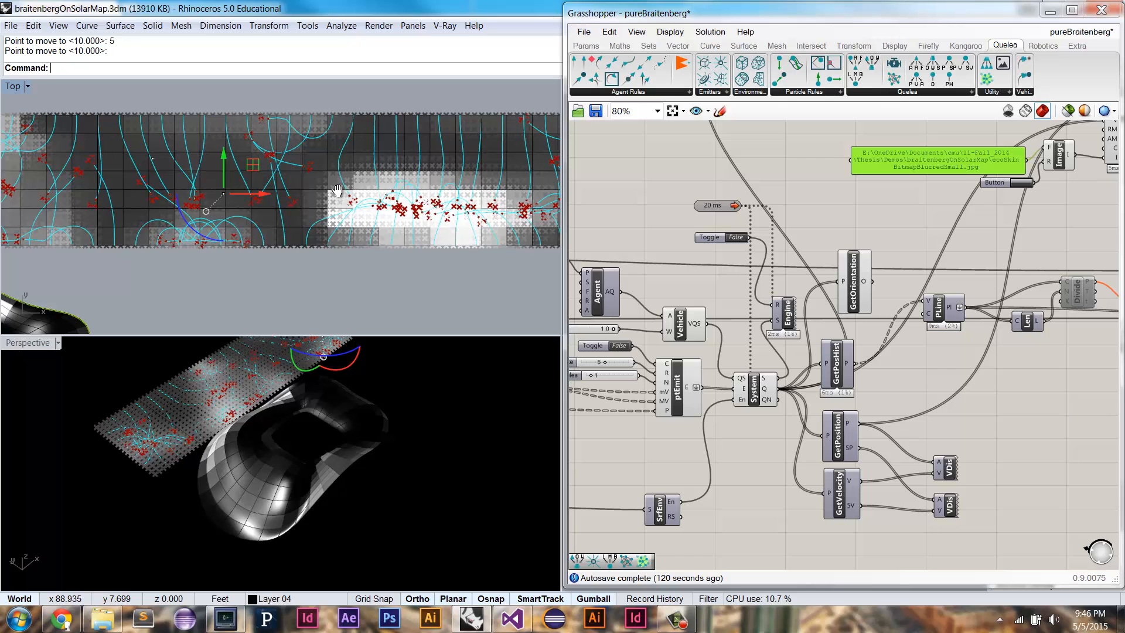
right_click_drag(400, 190, 378, 222)
scroll(328, 227, "up", 3)
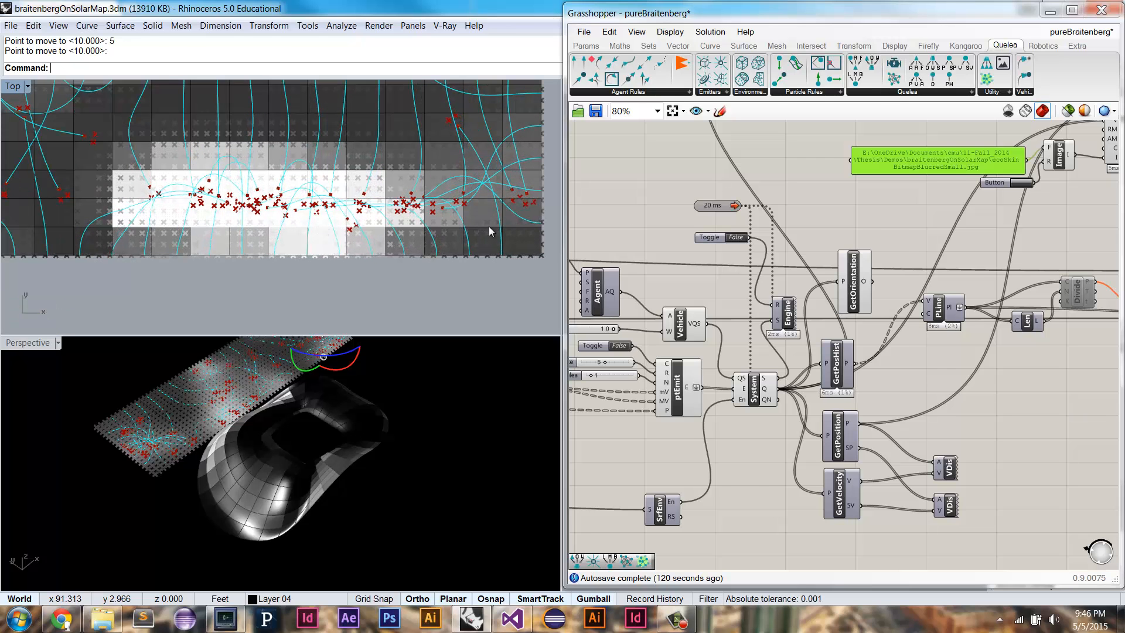
- Add a number slider for SenseImage's Vision Radius Multiplier input, wire it in, set it to 0.2 and place it above the Image component
scroll(772, 243, "down", 3)
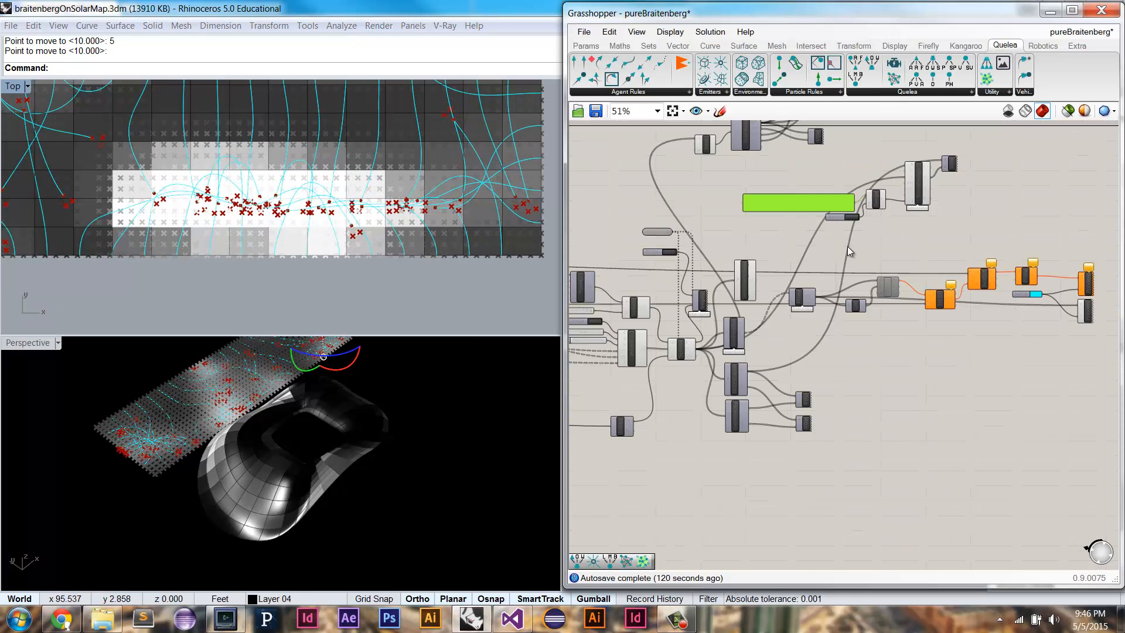
right_click_drag(853, 251, 743, 177)
scroll(712, 245, "up", 4)
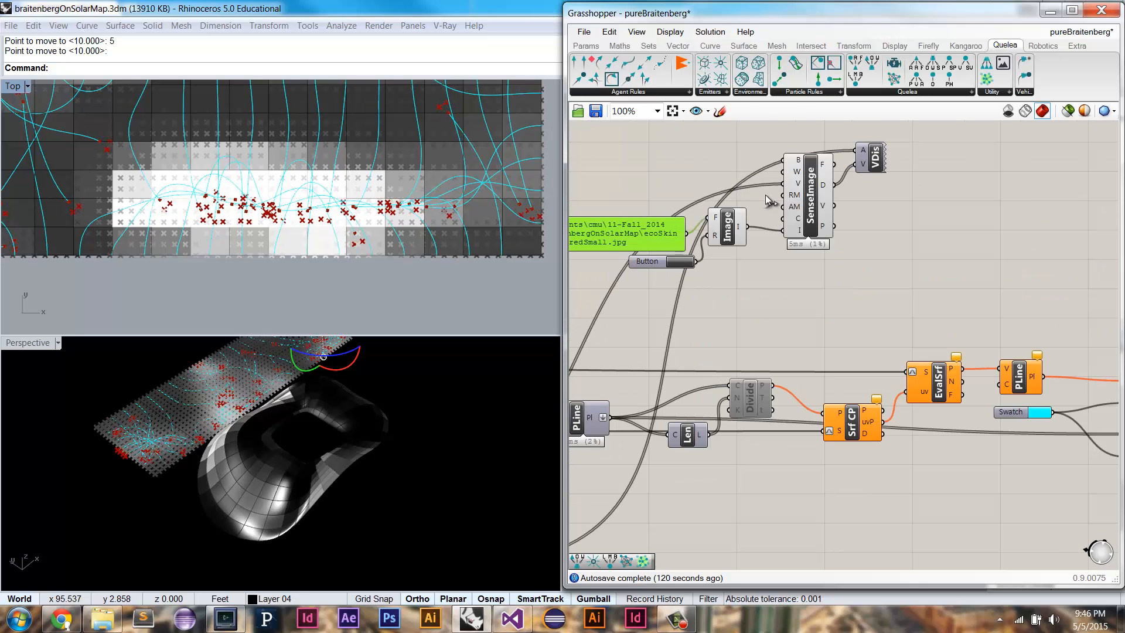
mouse_move(794, 200)
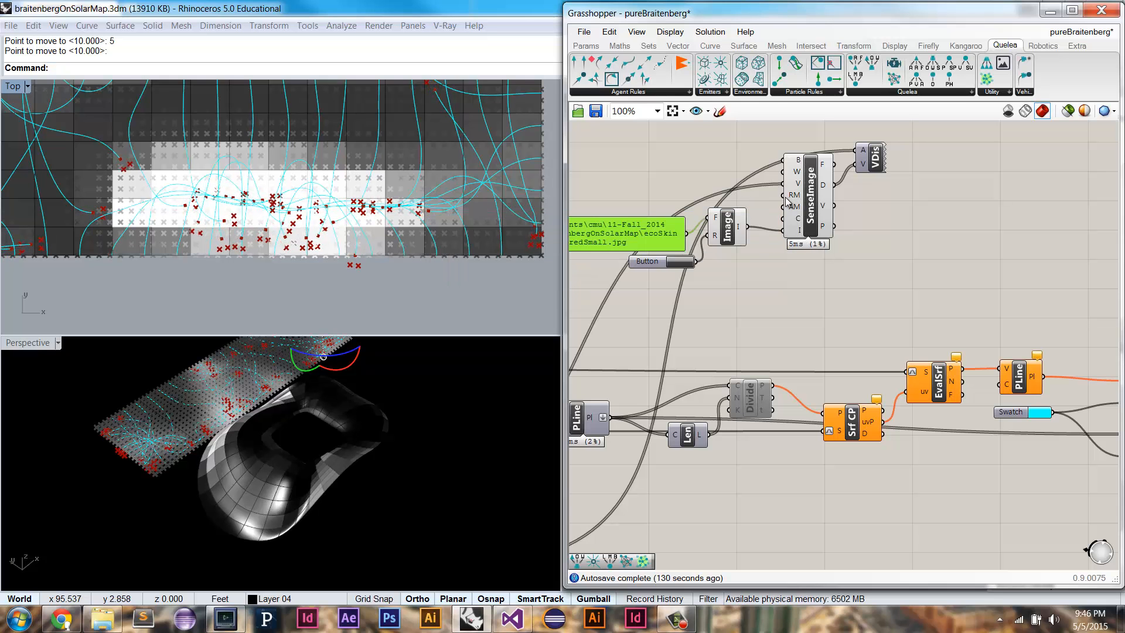
double_click(685, 196)
type("0.5")
key("Return")
left_click_drag(738, 198, 790, 197)
left_click(744, 200)
left_click_drag(743, 198, 718, 202)
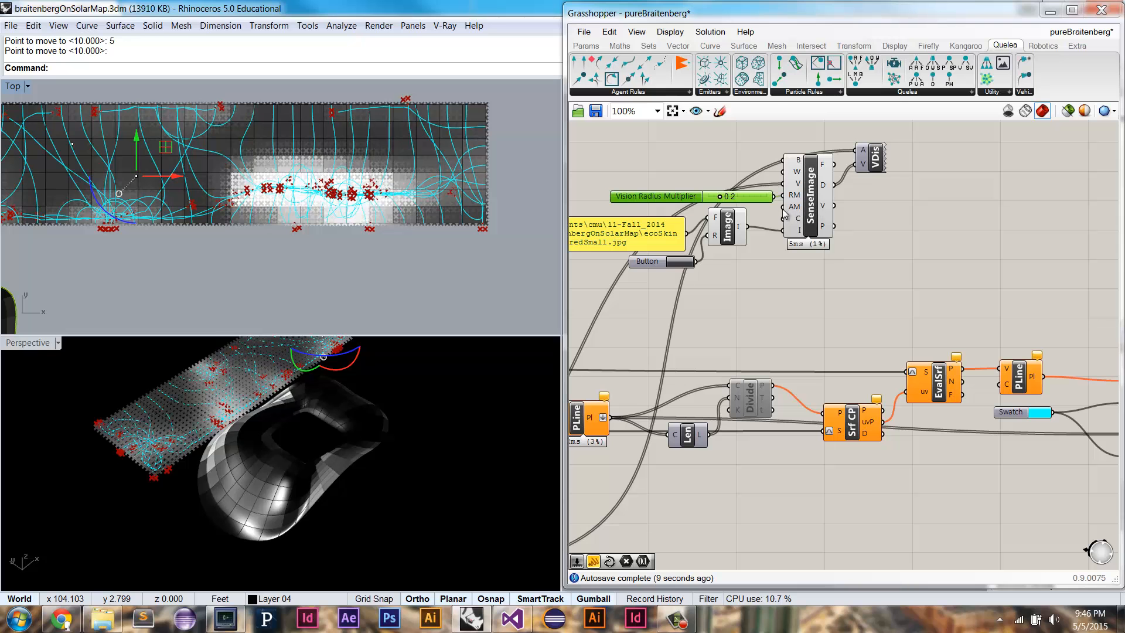
left_click_drag(756, 188, 754, 174)
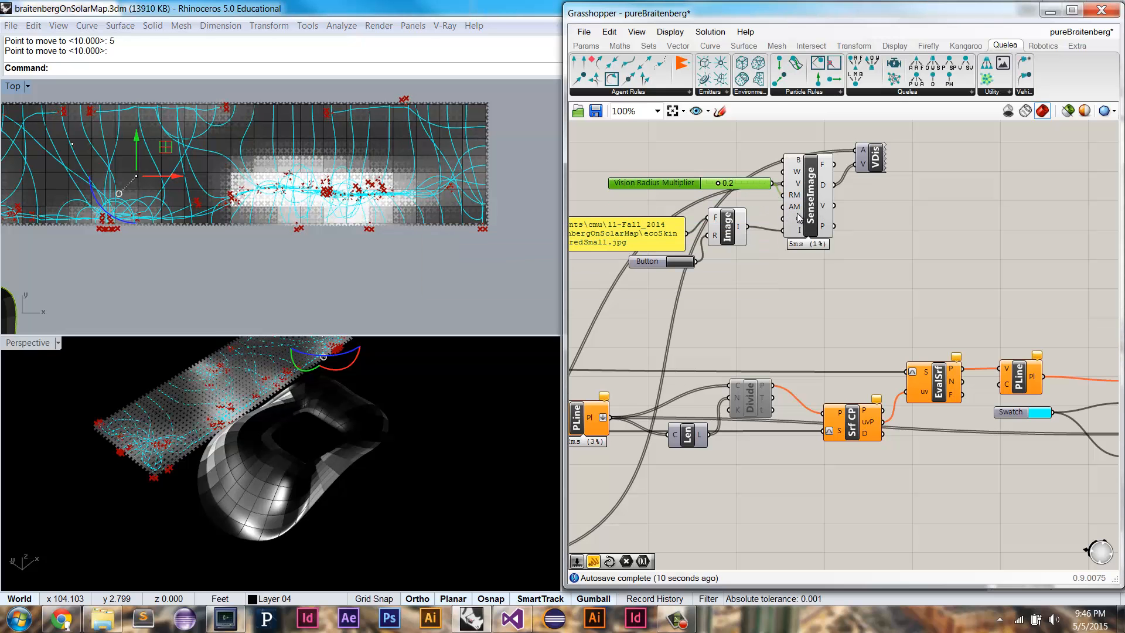
- Add a number slider of 0.125 and wire it to SenseImage's Vision Angle Multiplier input
left_click(663, 203)
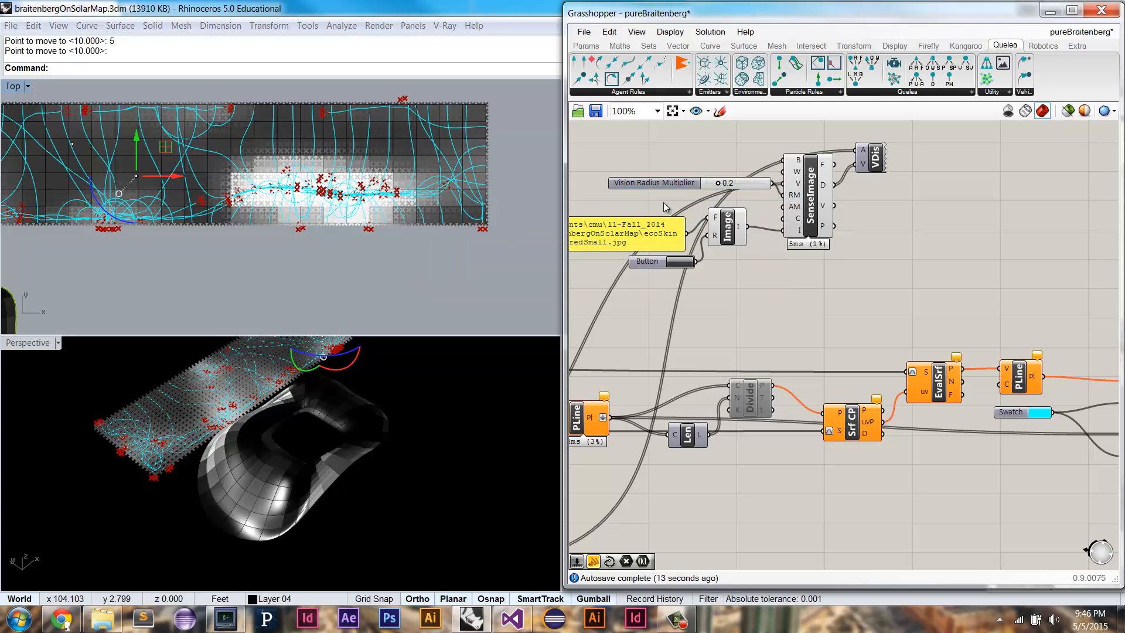
double_click(663, 202)
type("0.125")
key("Return")
left_click_drag(714, 202, 783, 206)
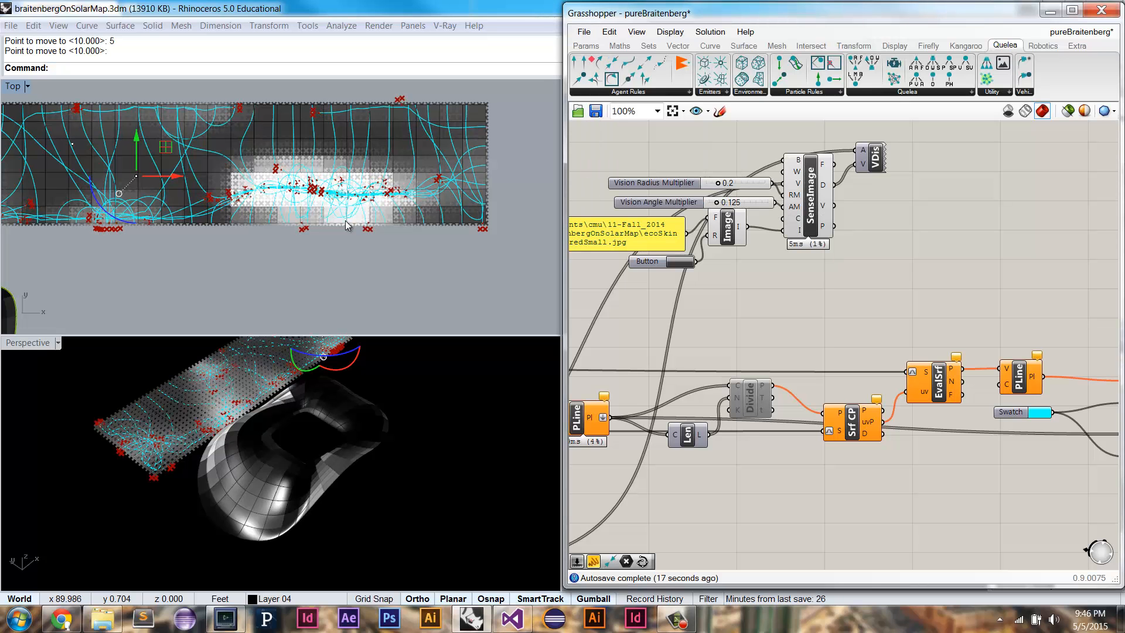
- Examine the vehicles and their trails in the Top view, close up at the bright area and over the whole solar map
scroll(349, 223, "up", 4)
scroll(377, 214, "up", 3)
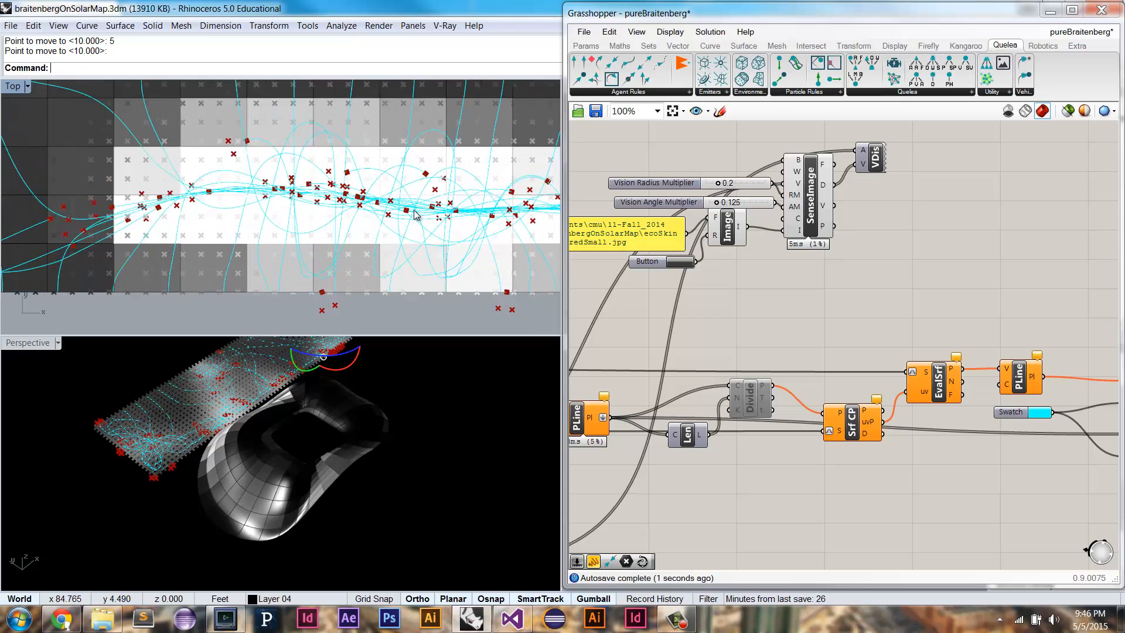
mouse_move(720, 202)
left_mouse_down()
mouse_move(760, 205)
mouse_move(717, 209)
left_mouse_up()
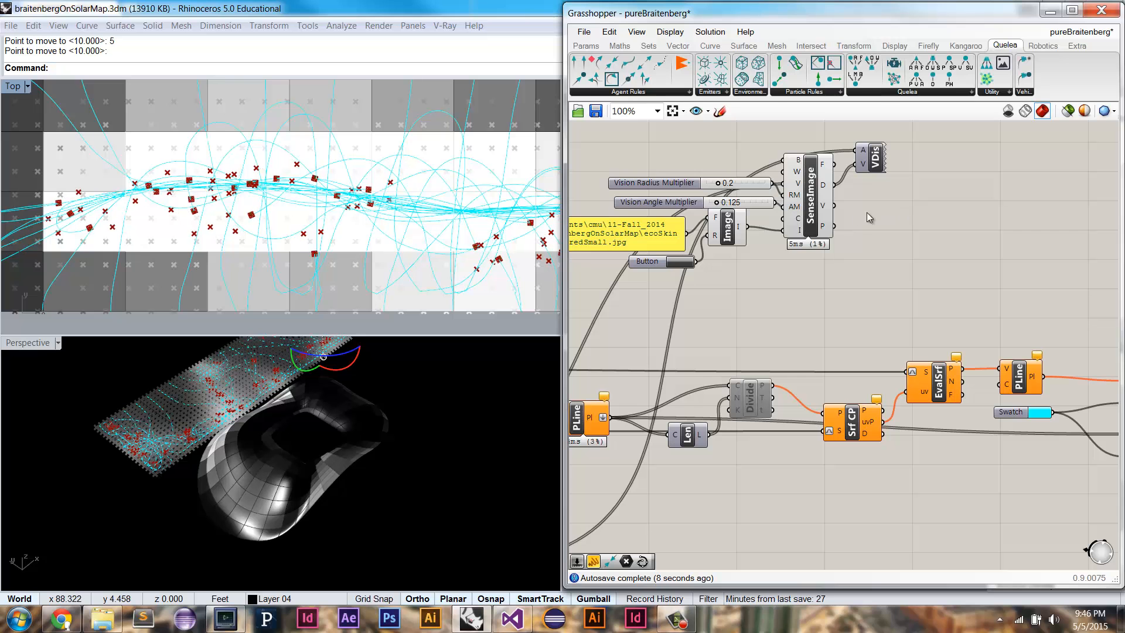
right_click_drag(284, 245, 381, 237)
scroll(381, 235, "down", 2)
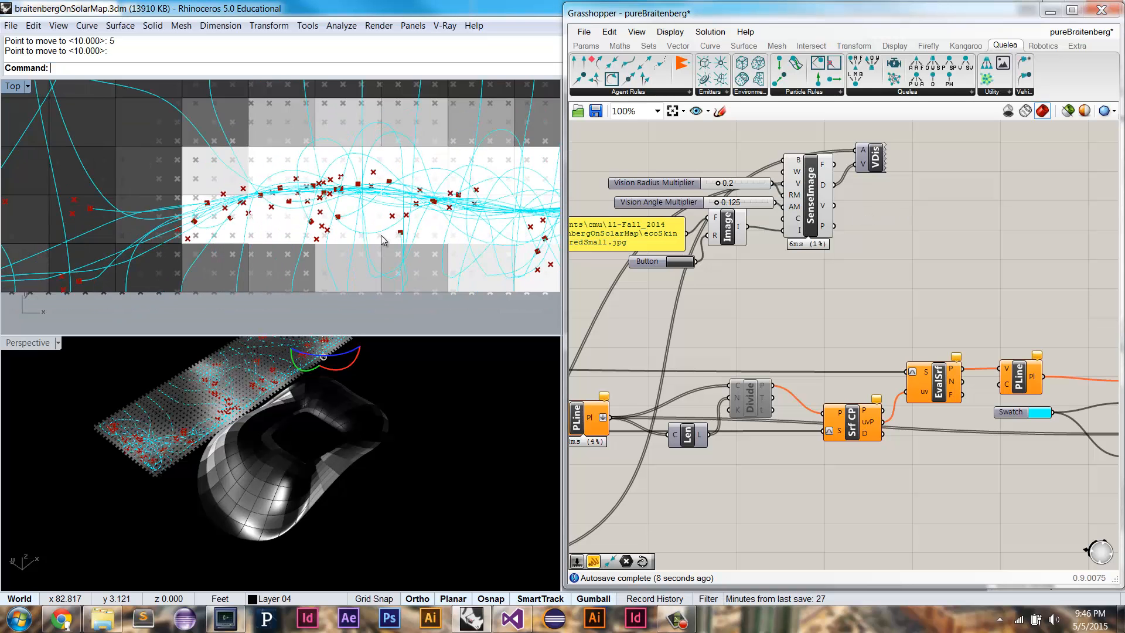
scroll(381, 234, "down", 5)
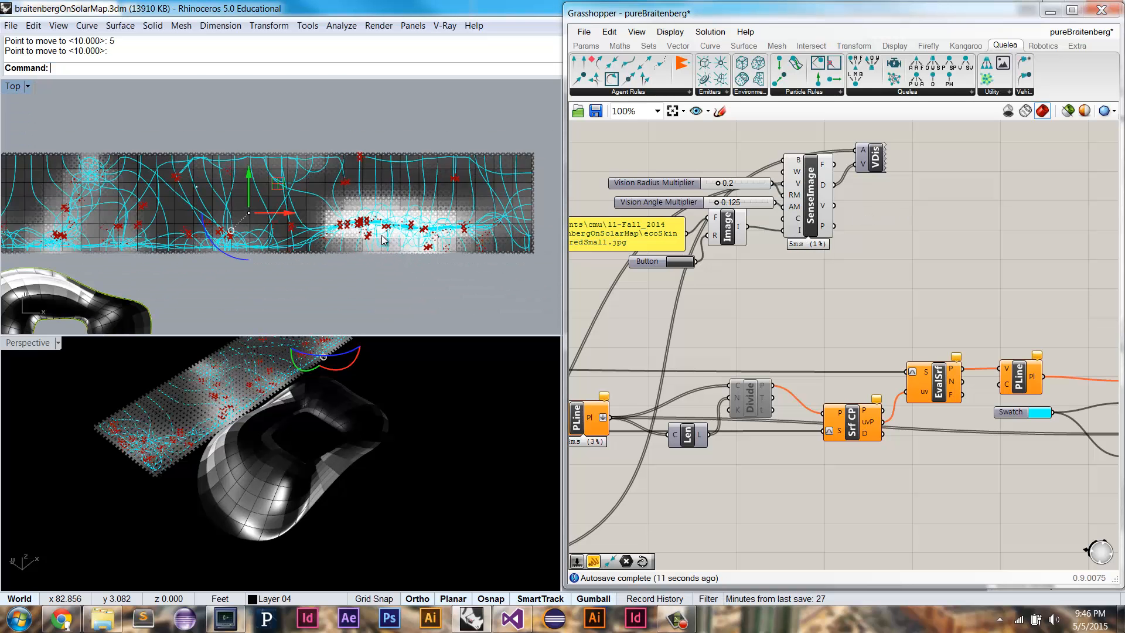
scroll(381, 235, "down", 1)
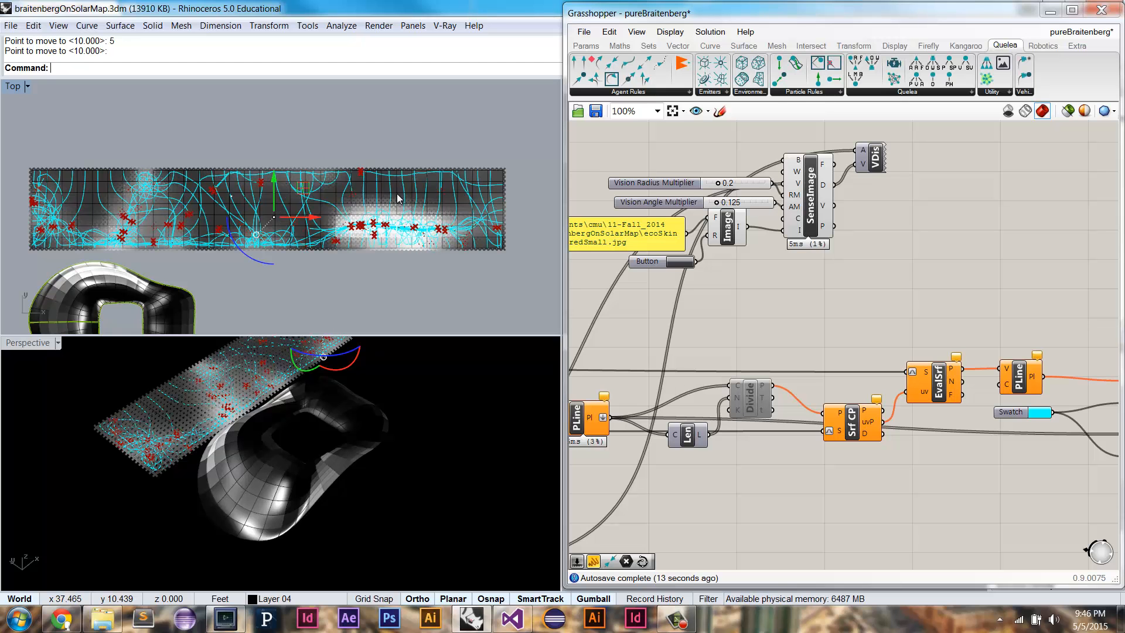
- Turn off the preview of the SenseImage component
left_click(884, 242)
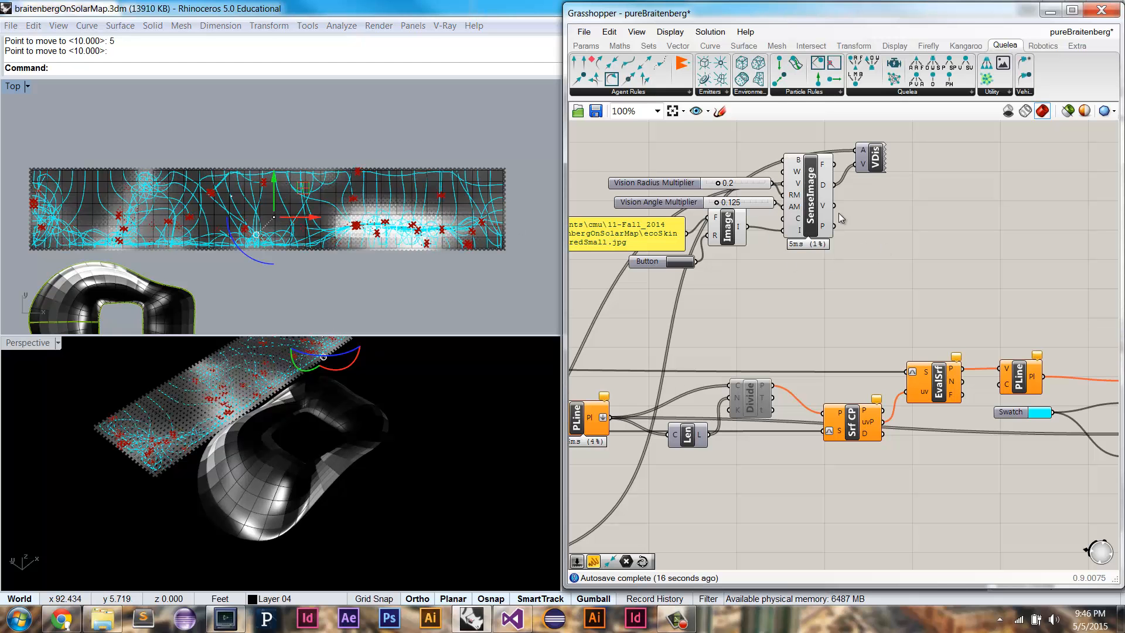
right_click(817, 190)
left_click(852, 215)
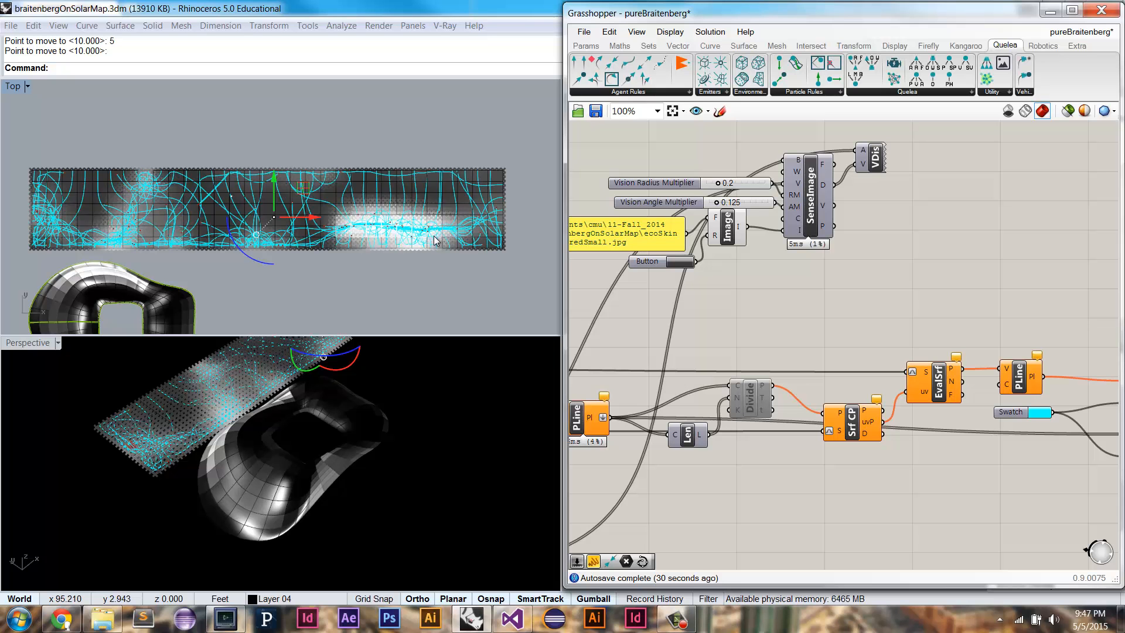
- Pause the simulation by disabling the 20 ms timer that drives the Engine and System components
scroll(913, 245, "down", 4)
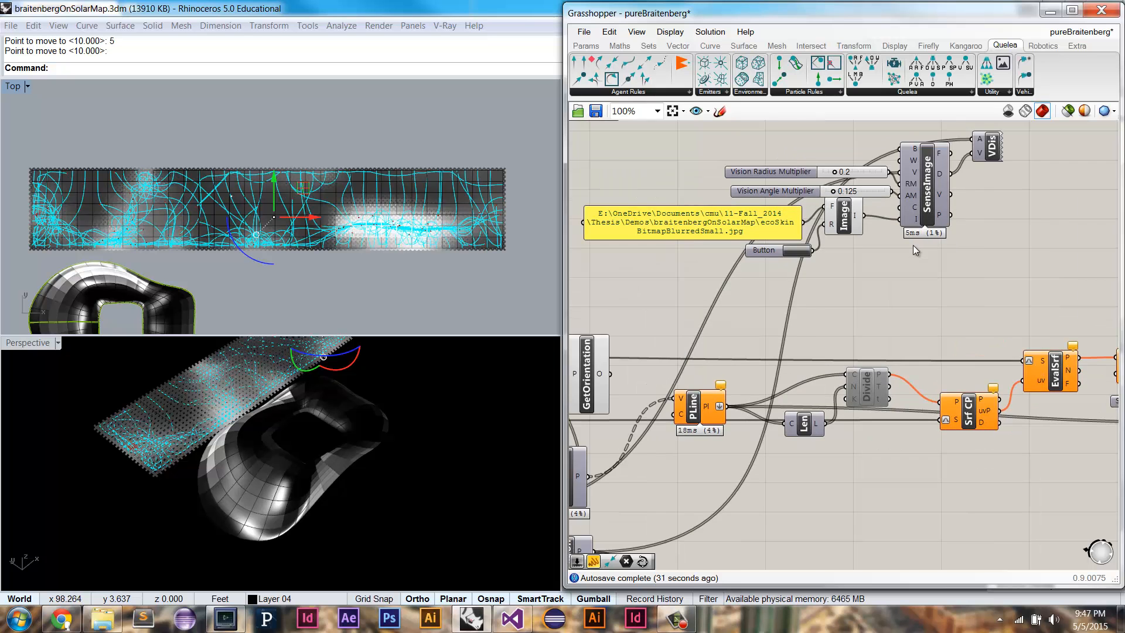
scroll(665, 263, "up", 4)
key("ctrl+e")
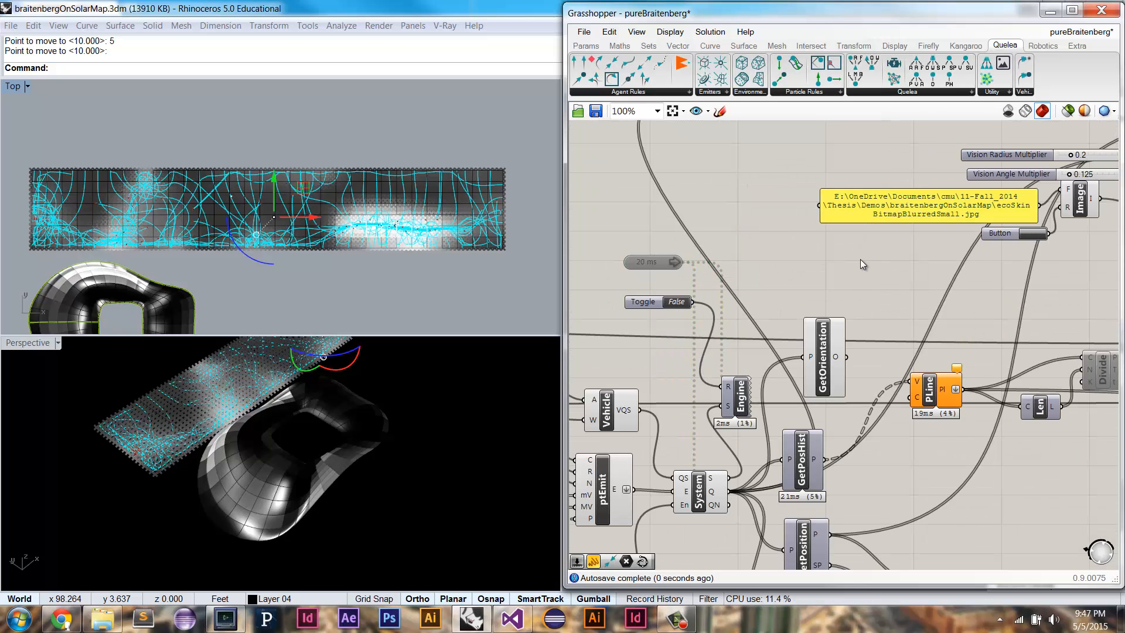
- Enable the Divide component after the trail polylines so the trails get mapped onto the curved building surface
right_click_drag(948, 287, 728, 273)
right_click_drag(918, 316, 803, 263)
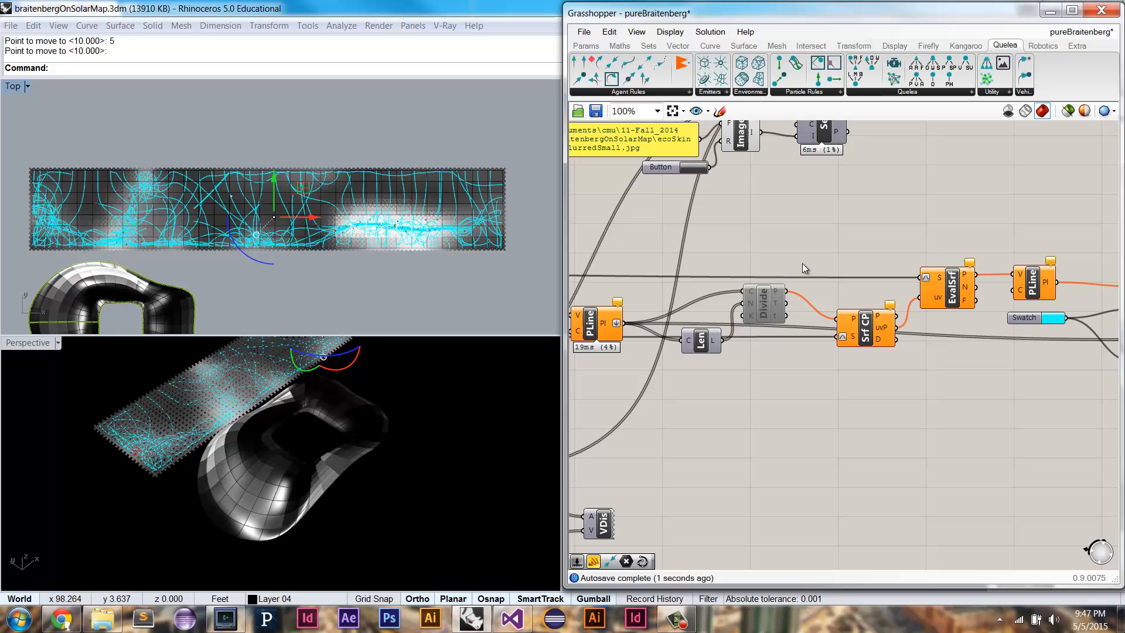
right_click(765, 306)
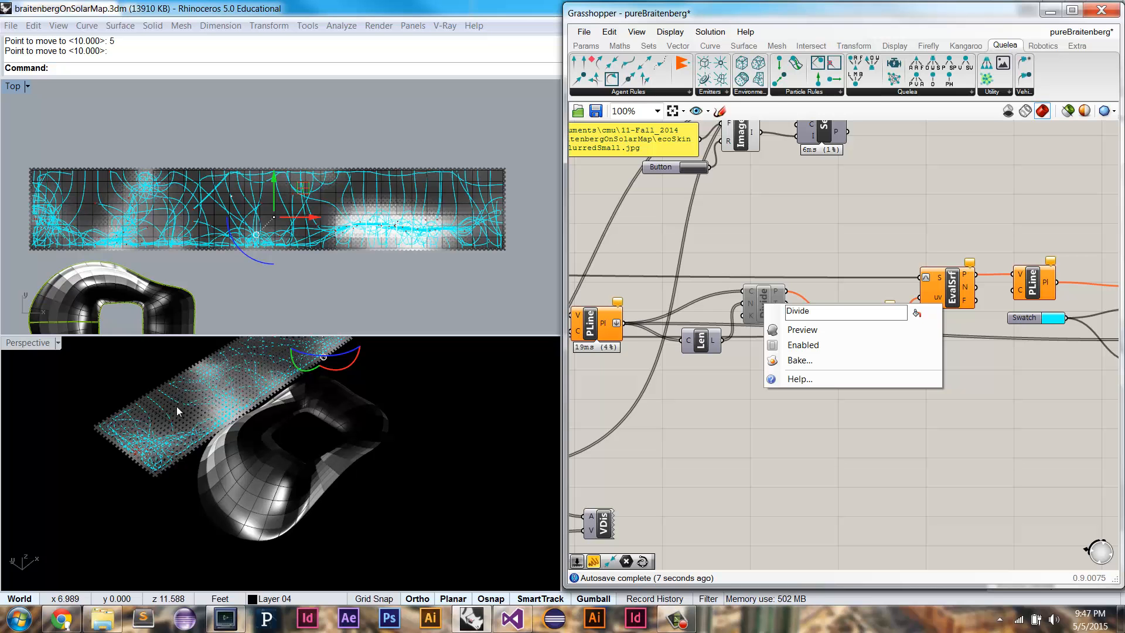
left_click(797, 345)
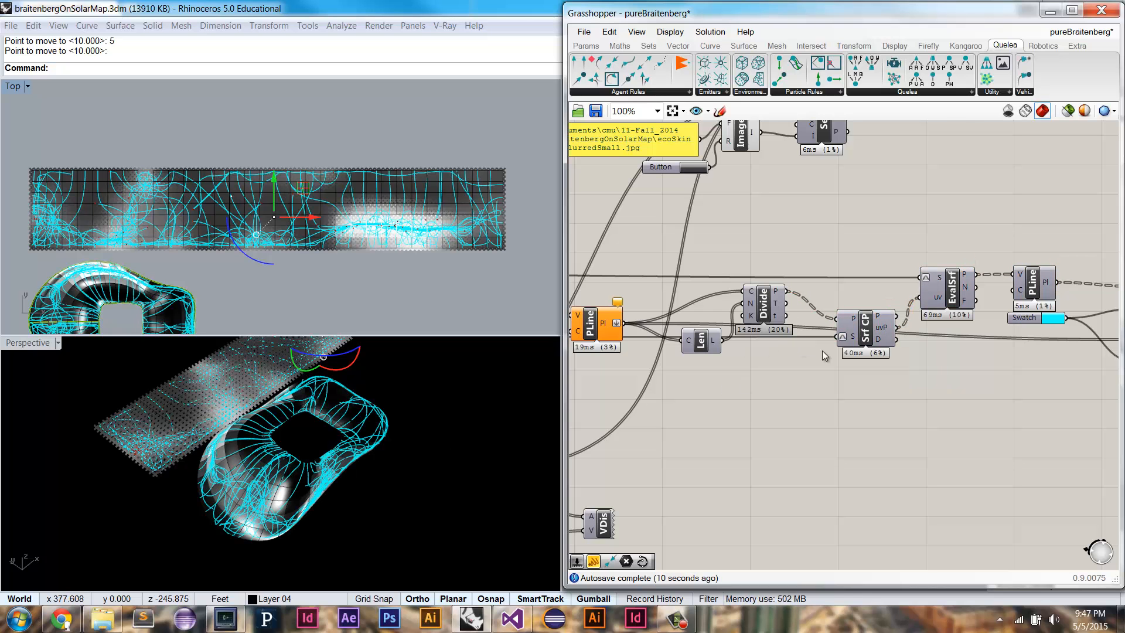
- Examine the mapped trails from several sides of the curved building surface in the Perspective view, comparing them with the flat solar map
right_click_drag(286, 474, 341, 464)
scroll(286, 441, "up", 5)
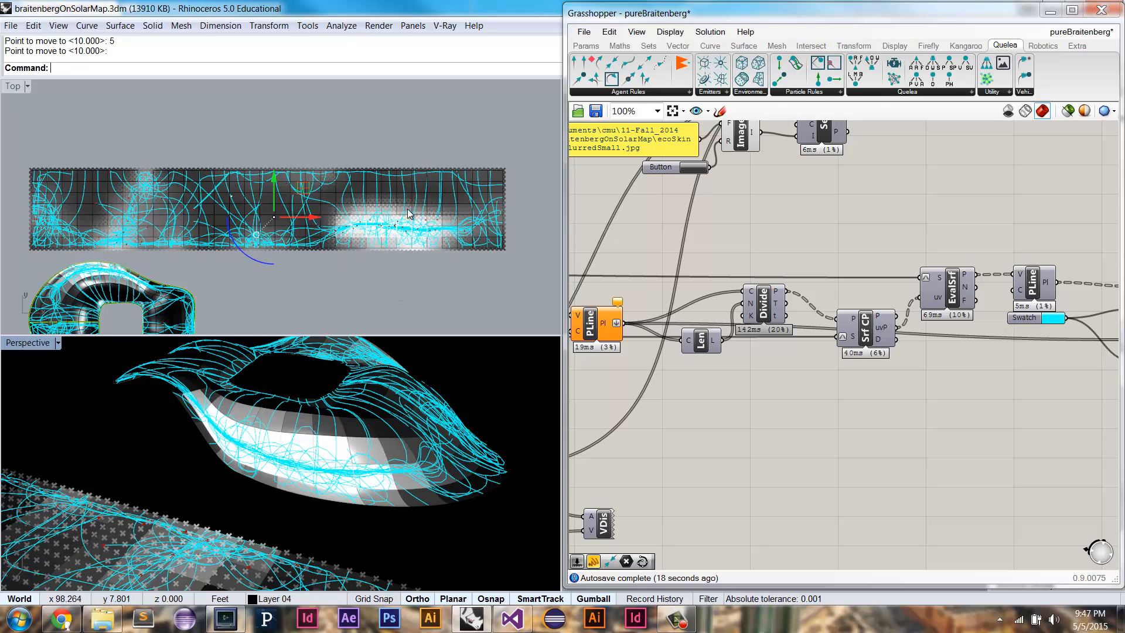
right_click_drag(298, 404, 200, 463)
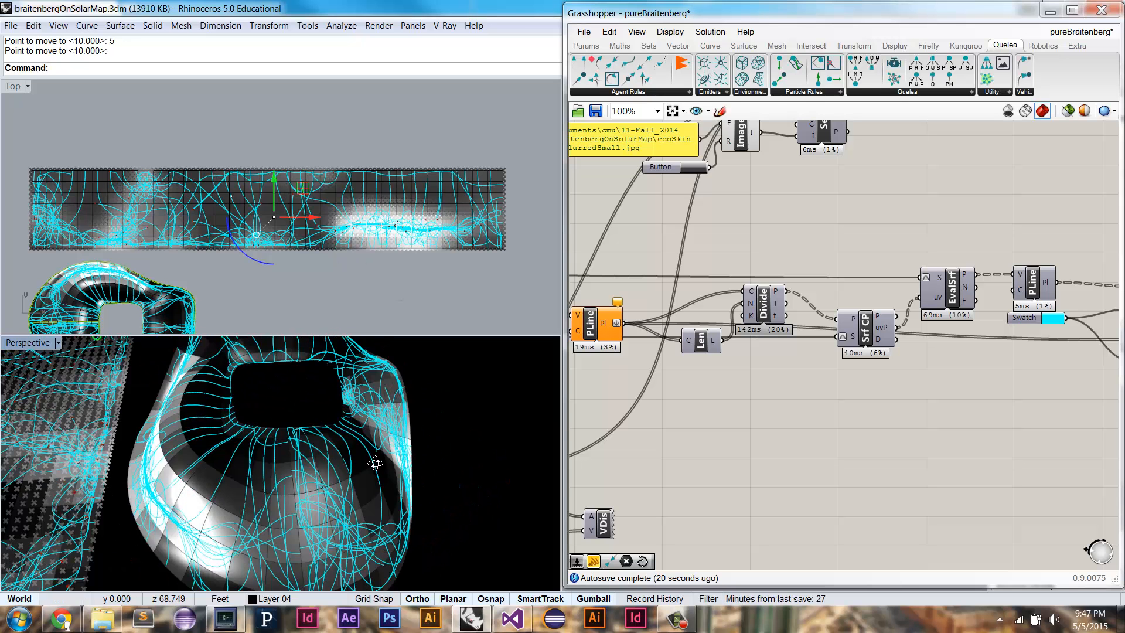
right_click_drag(392, 428, 344, 505)
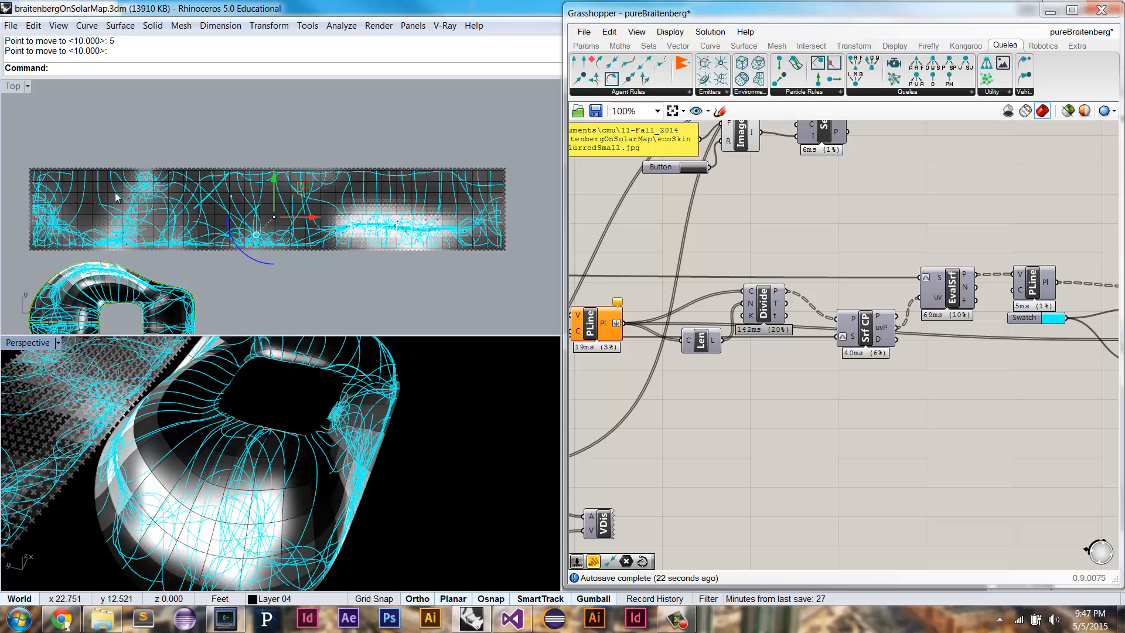
right_click_drag(369, 455, 331, 488)
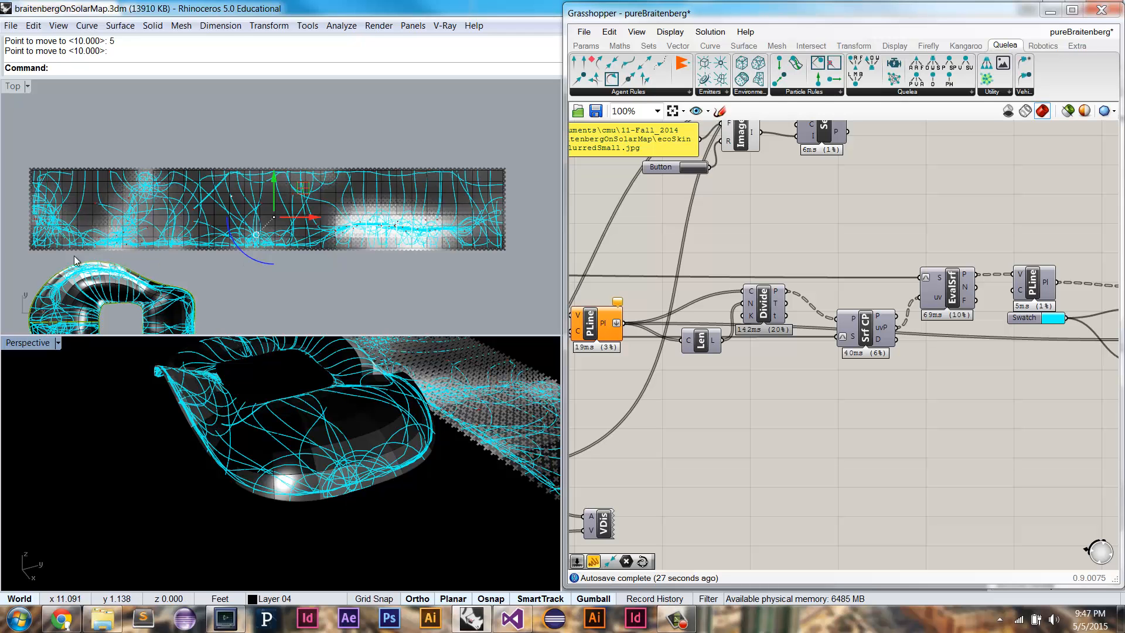
scroll(326, 493, "up", 3)
right_click_drag(326, 493, 276, 463)
scroll(267, 460, "up", 5)
scroll(267, 460, "down", 5)
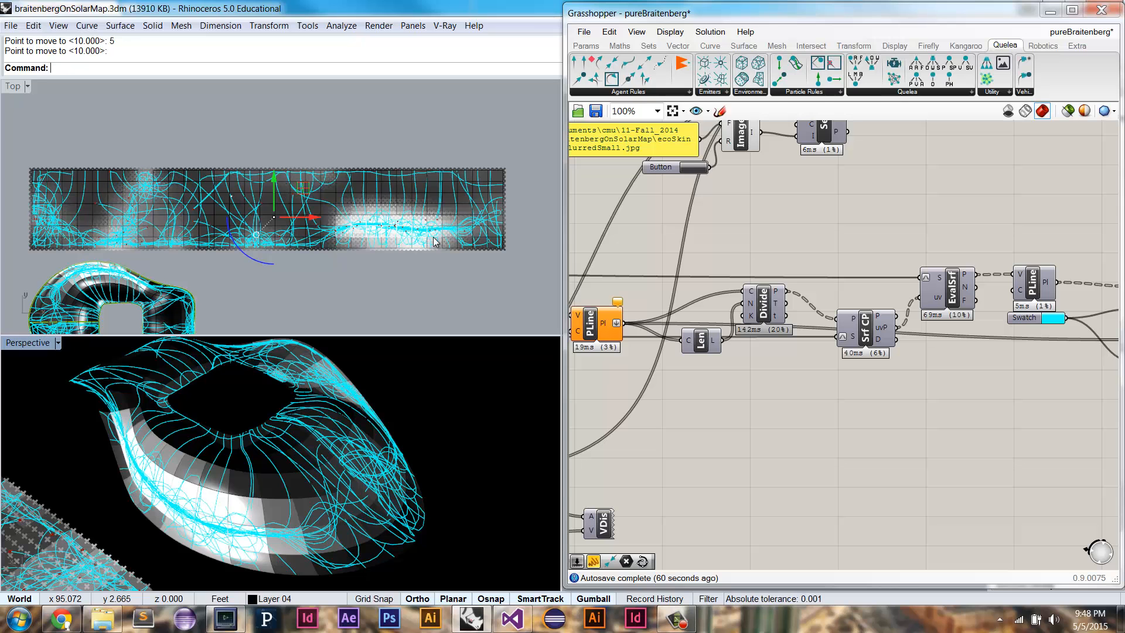
right_click_drag(272, 439, 336, 424)
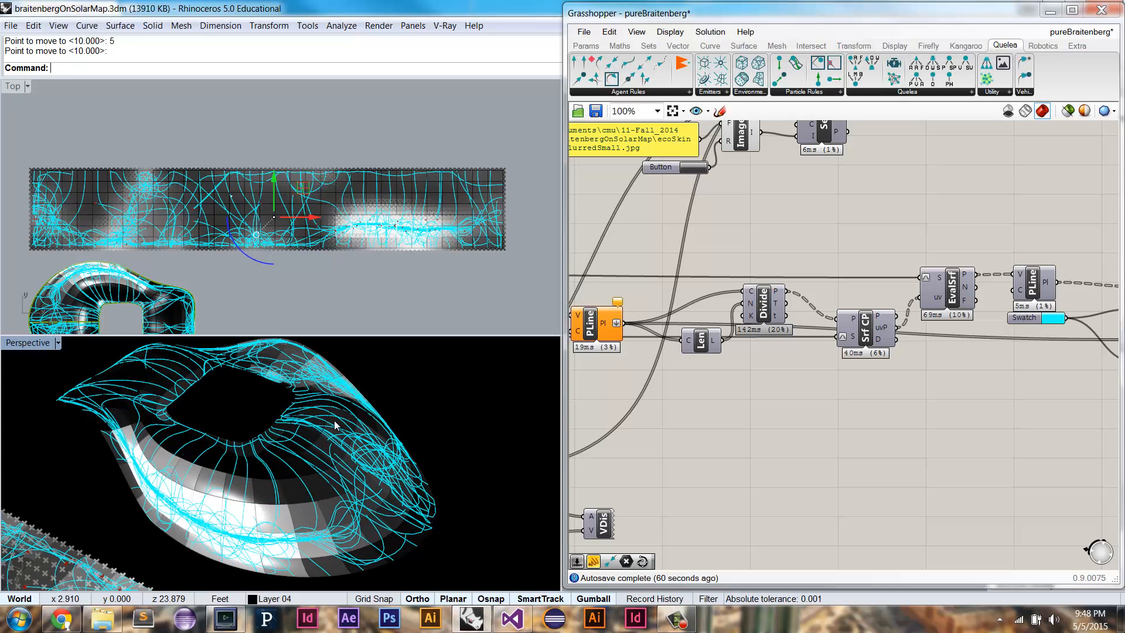